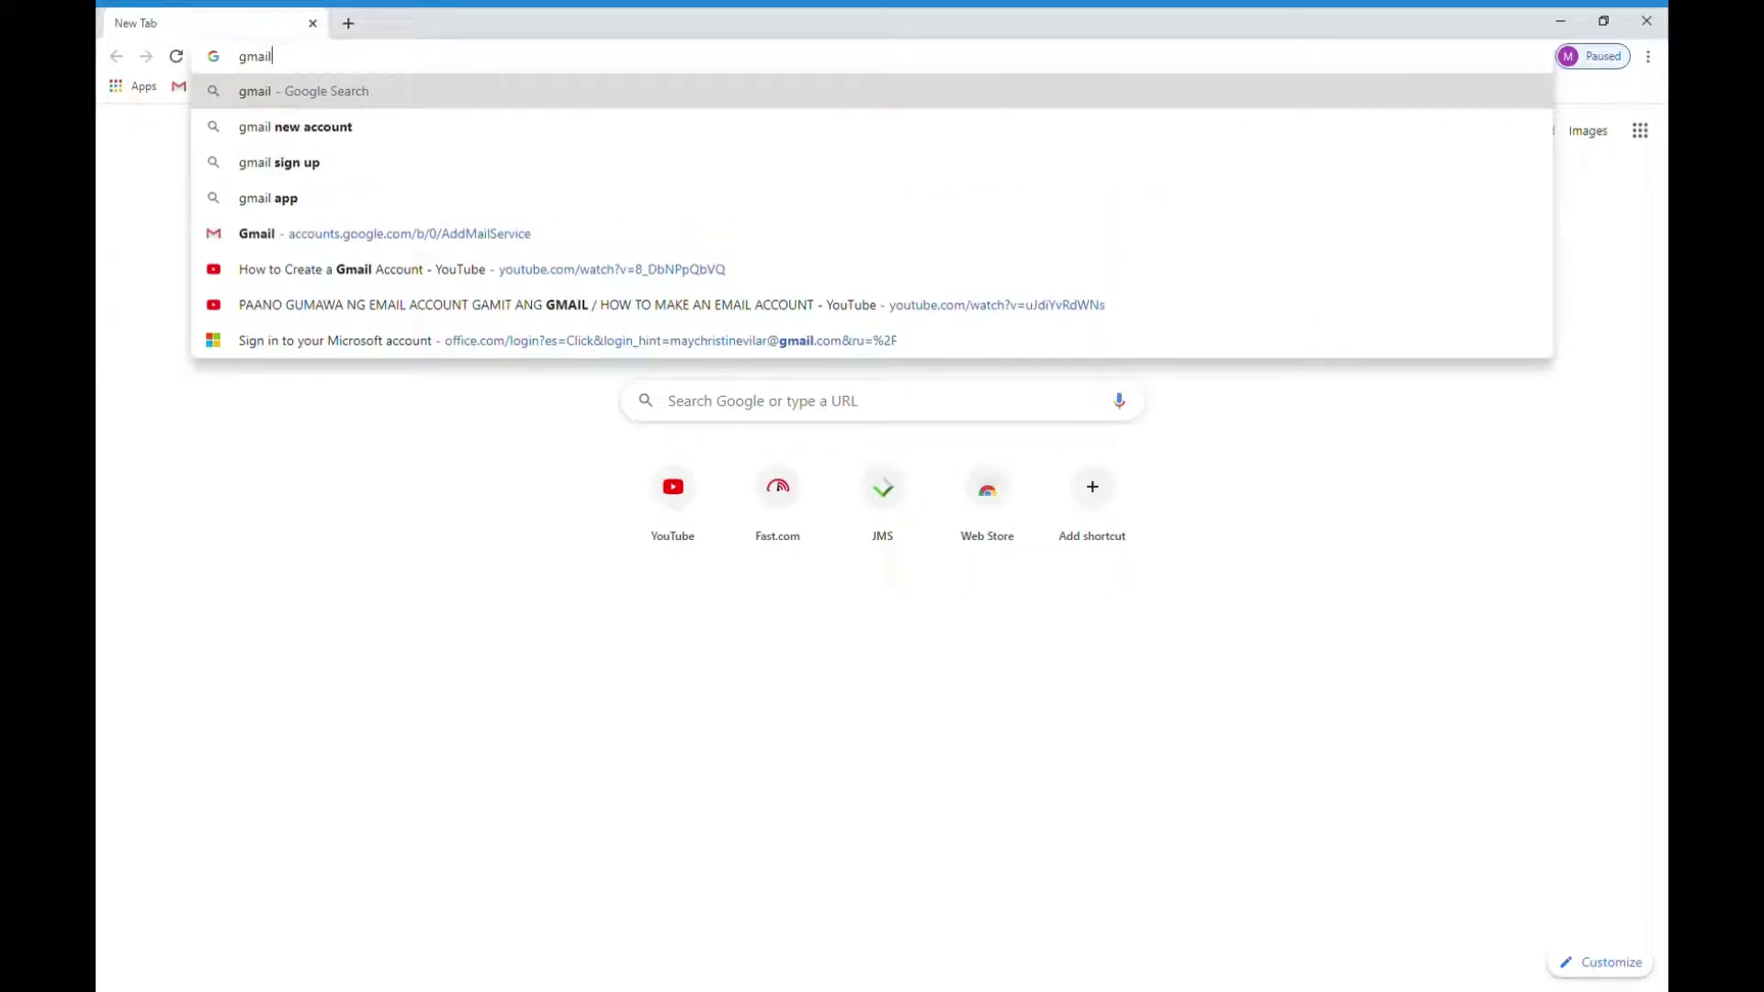
Step: Search Google for 'gmail new account' from the Chrome address bar
text(new )
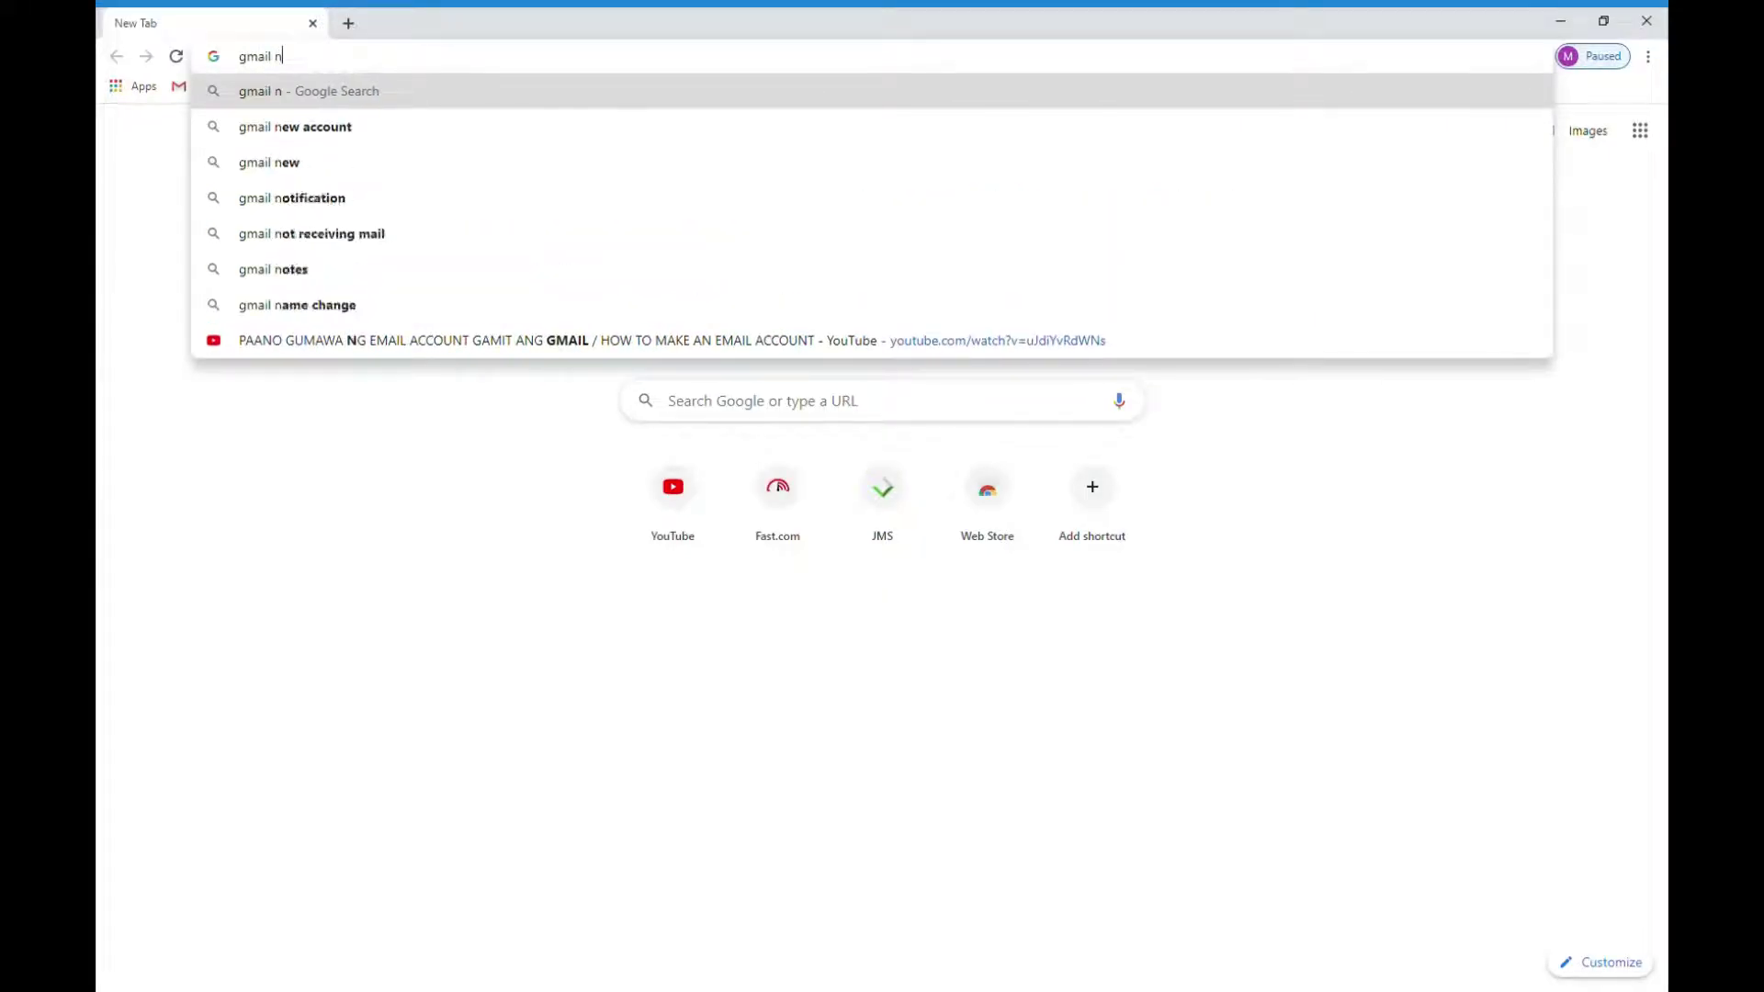
text(acco)
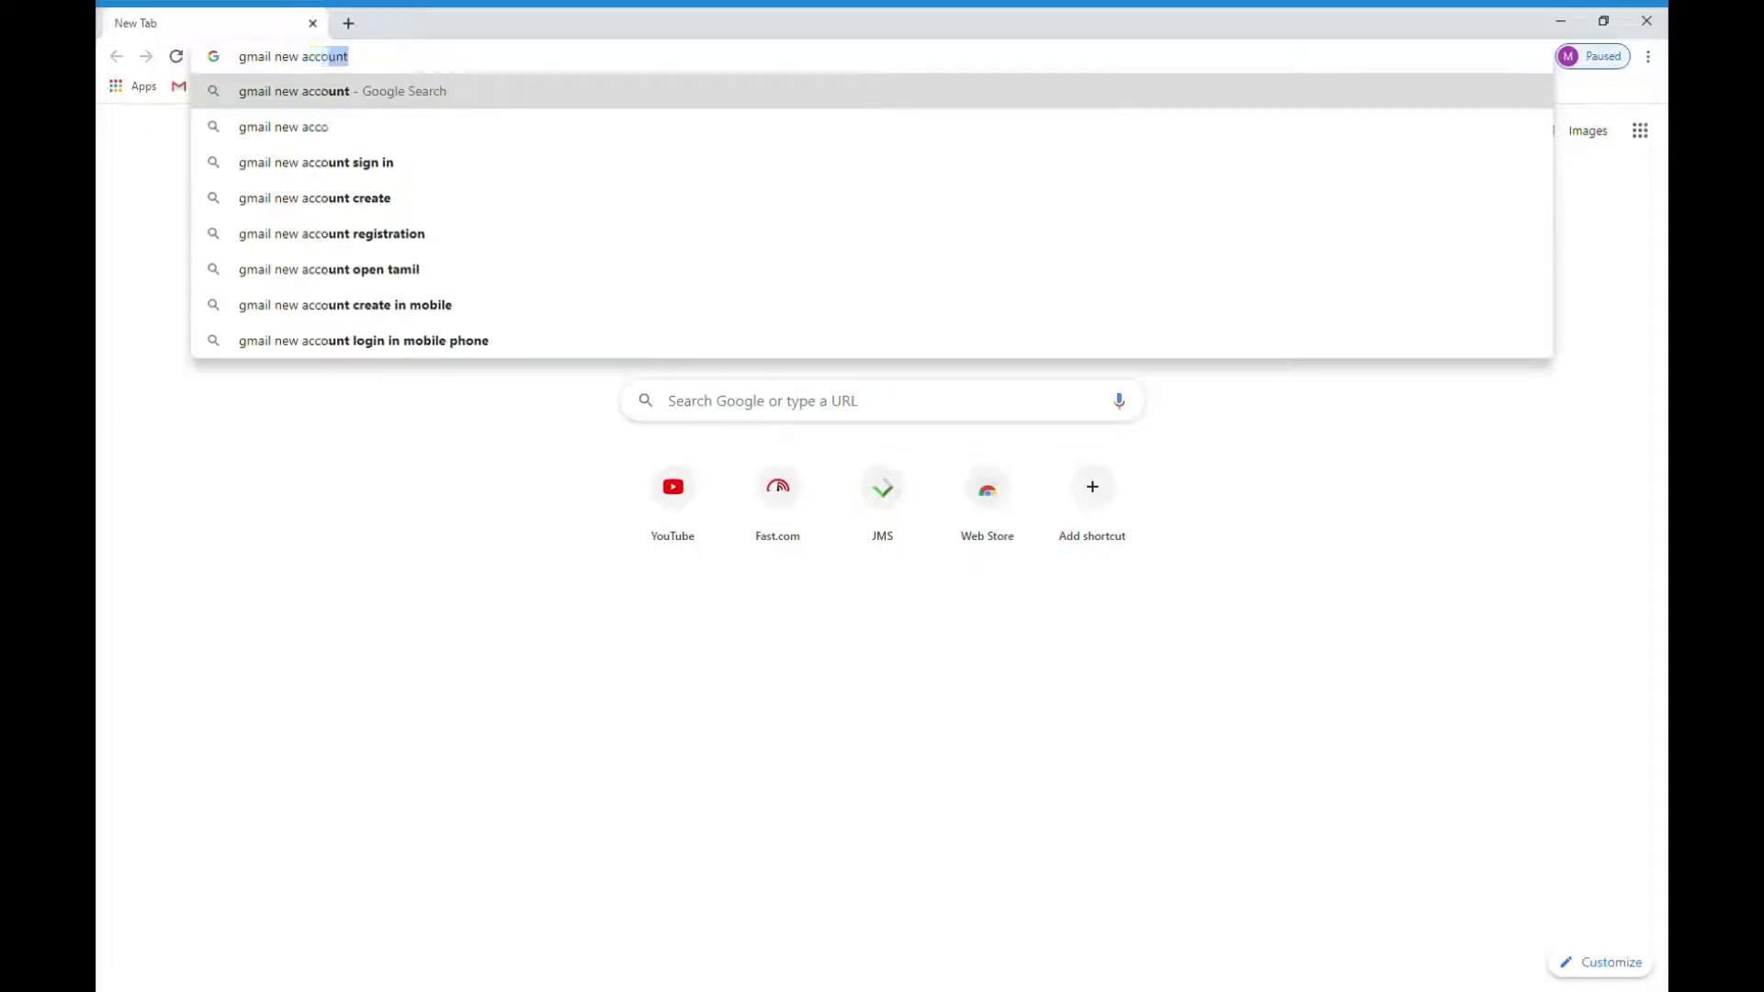
text(unt)
key(Return)
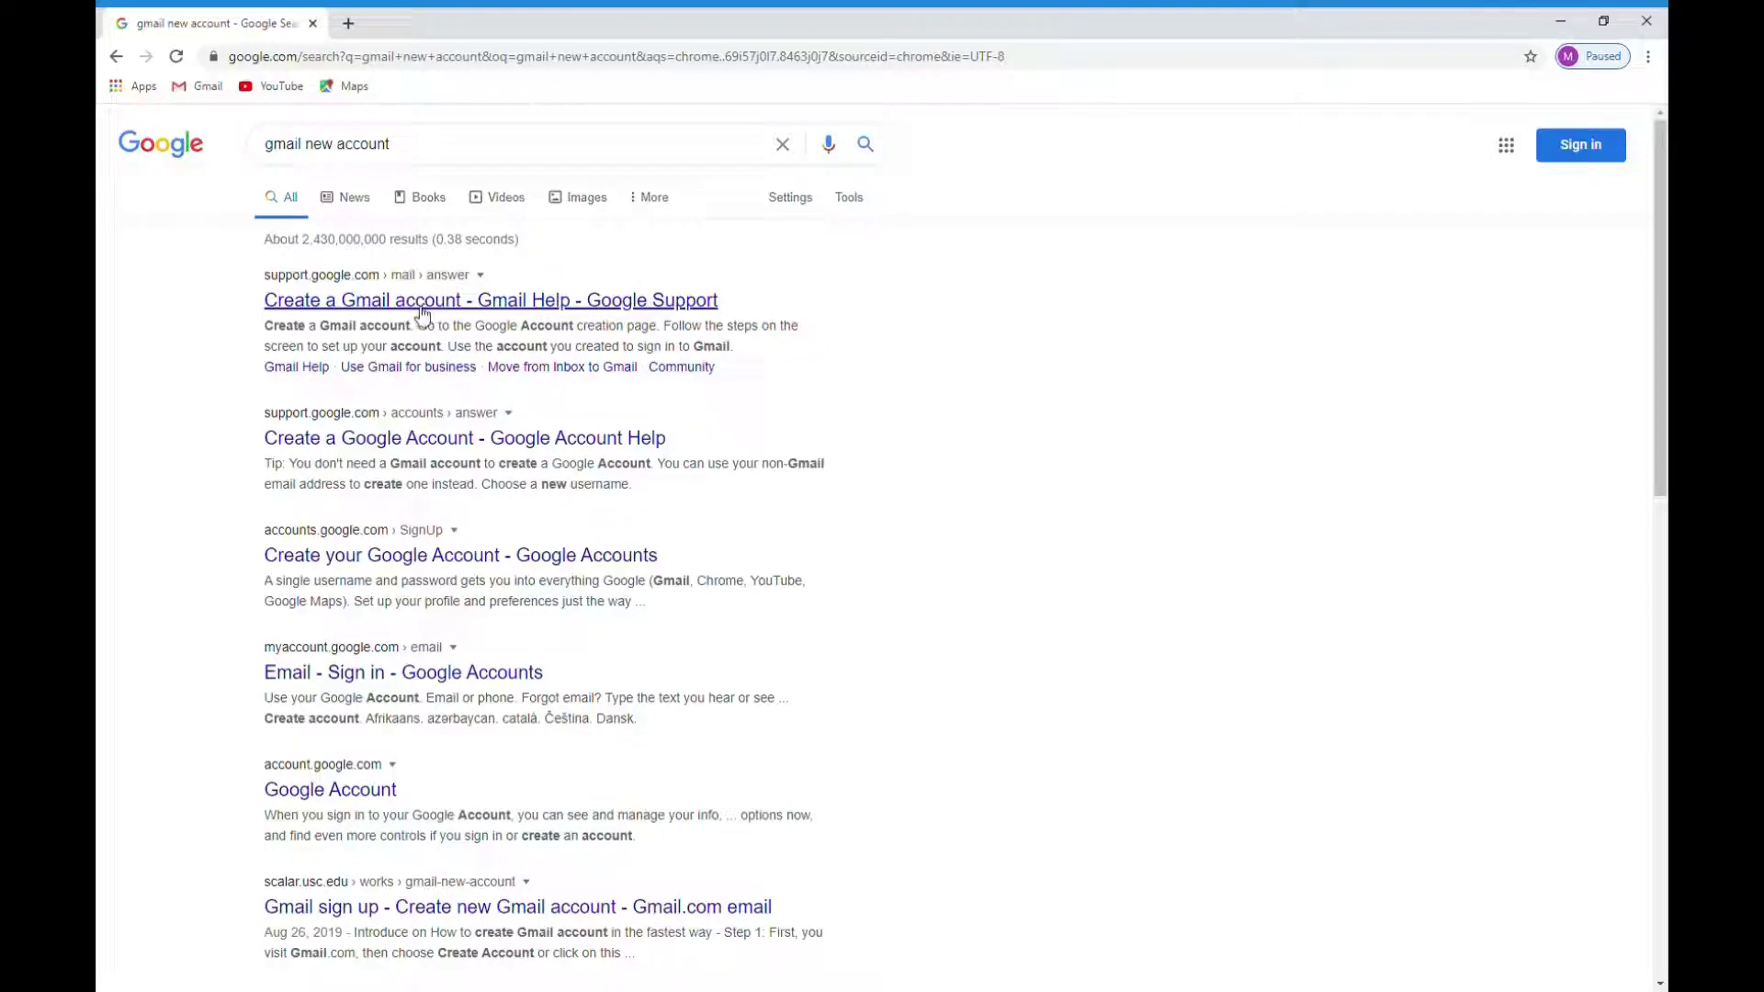
Step: Open the 'Email - Sign in - Google Accounts' search result
click(408, 675)
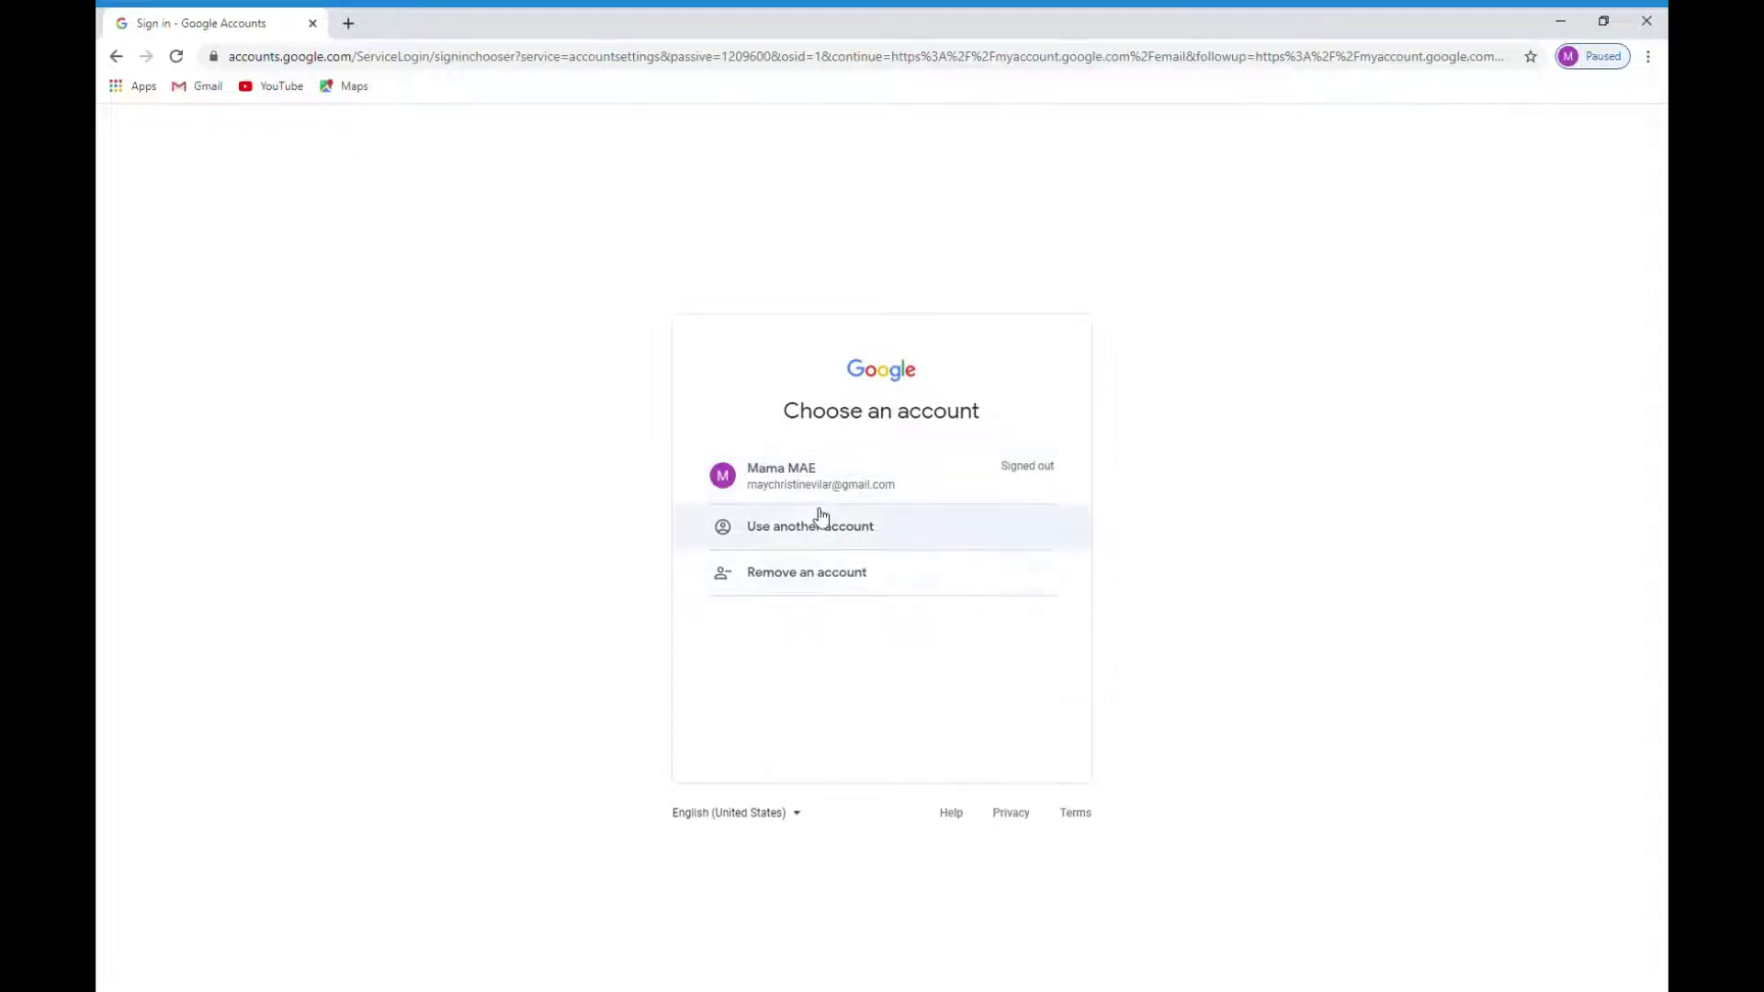
Step: Choose 'Use another account', then Create account > For myself to get the sign-up form
click(807, 537)
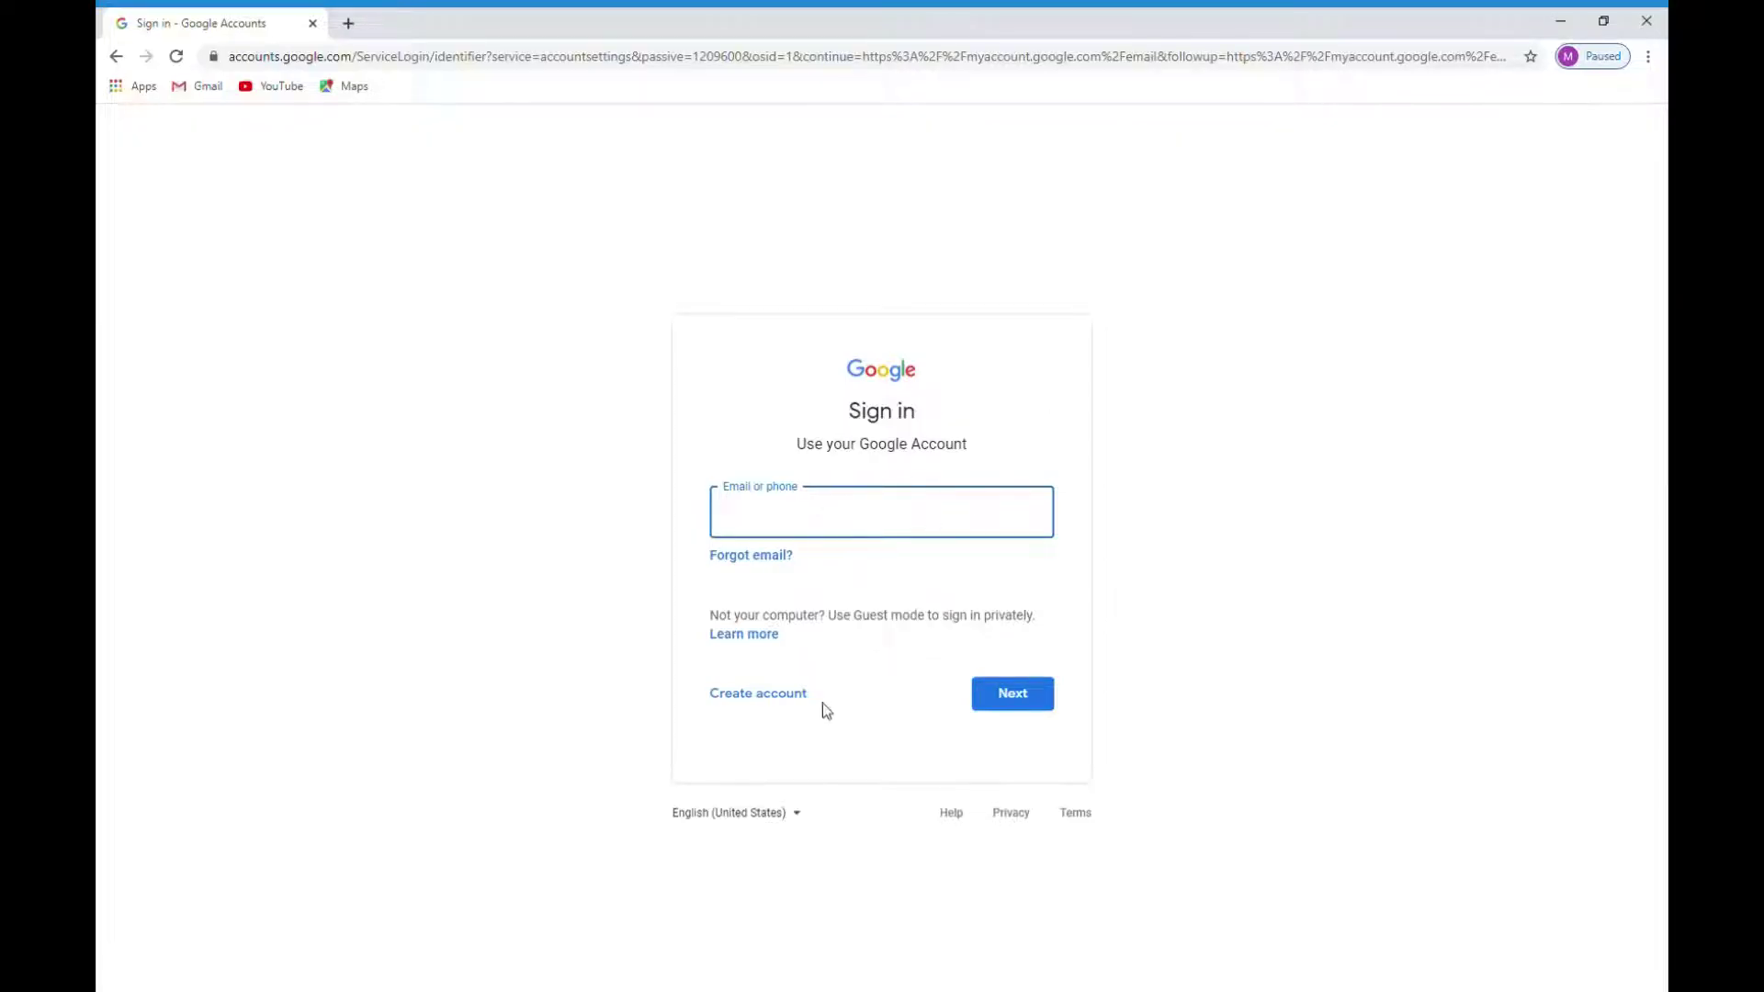
click(773, 699)
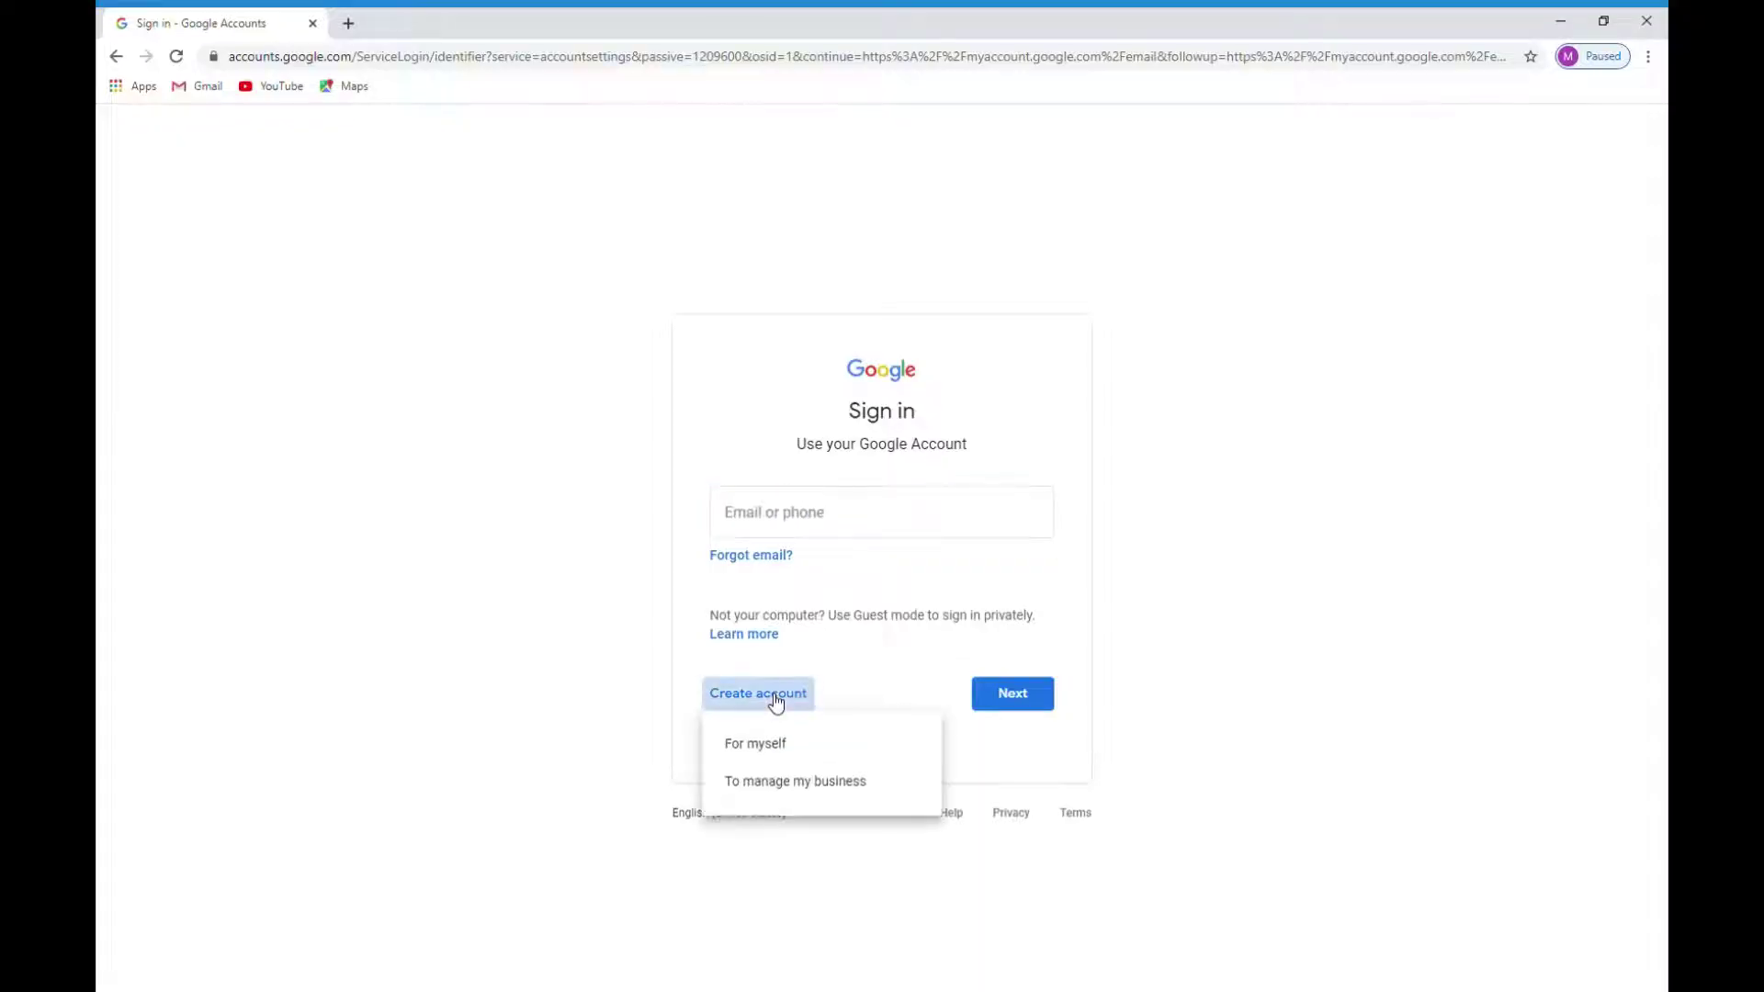
click(1036, 698)
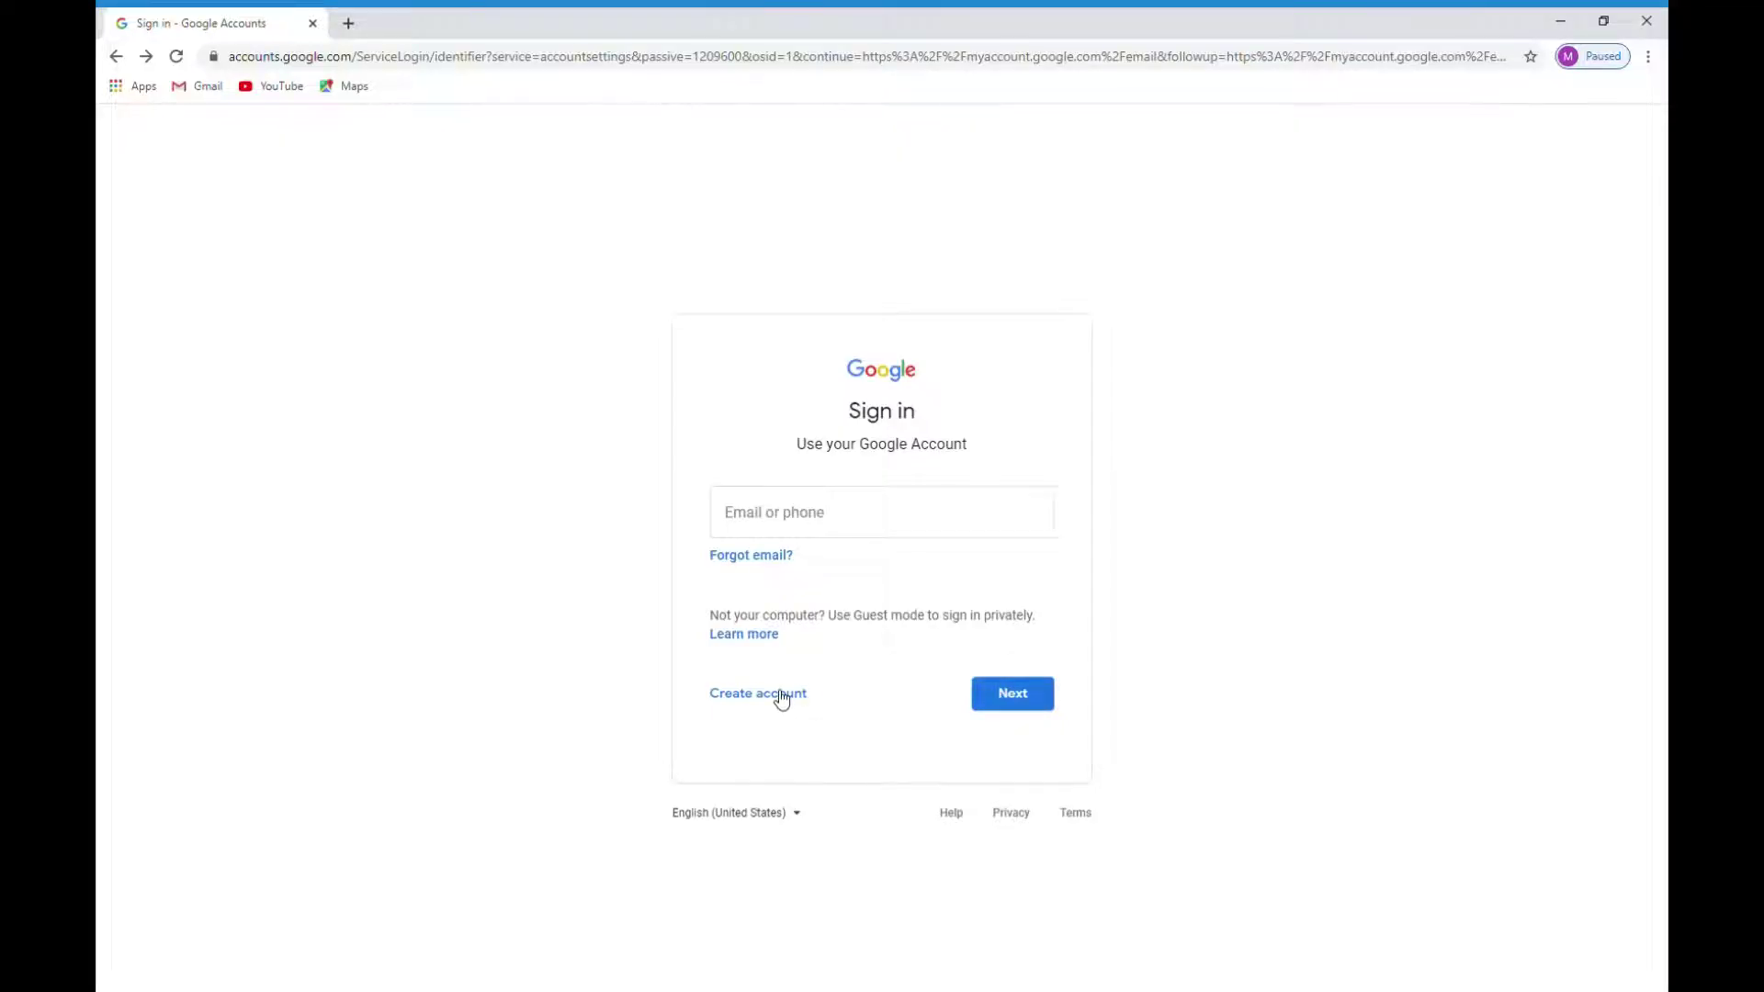
click(782, 698)
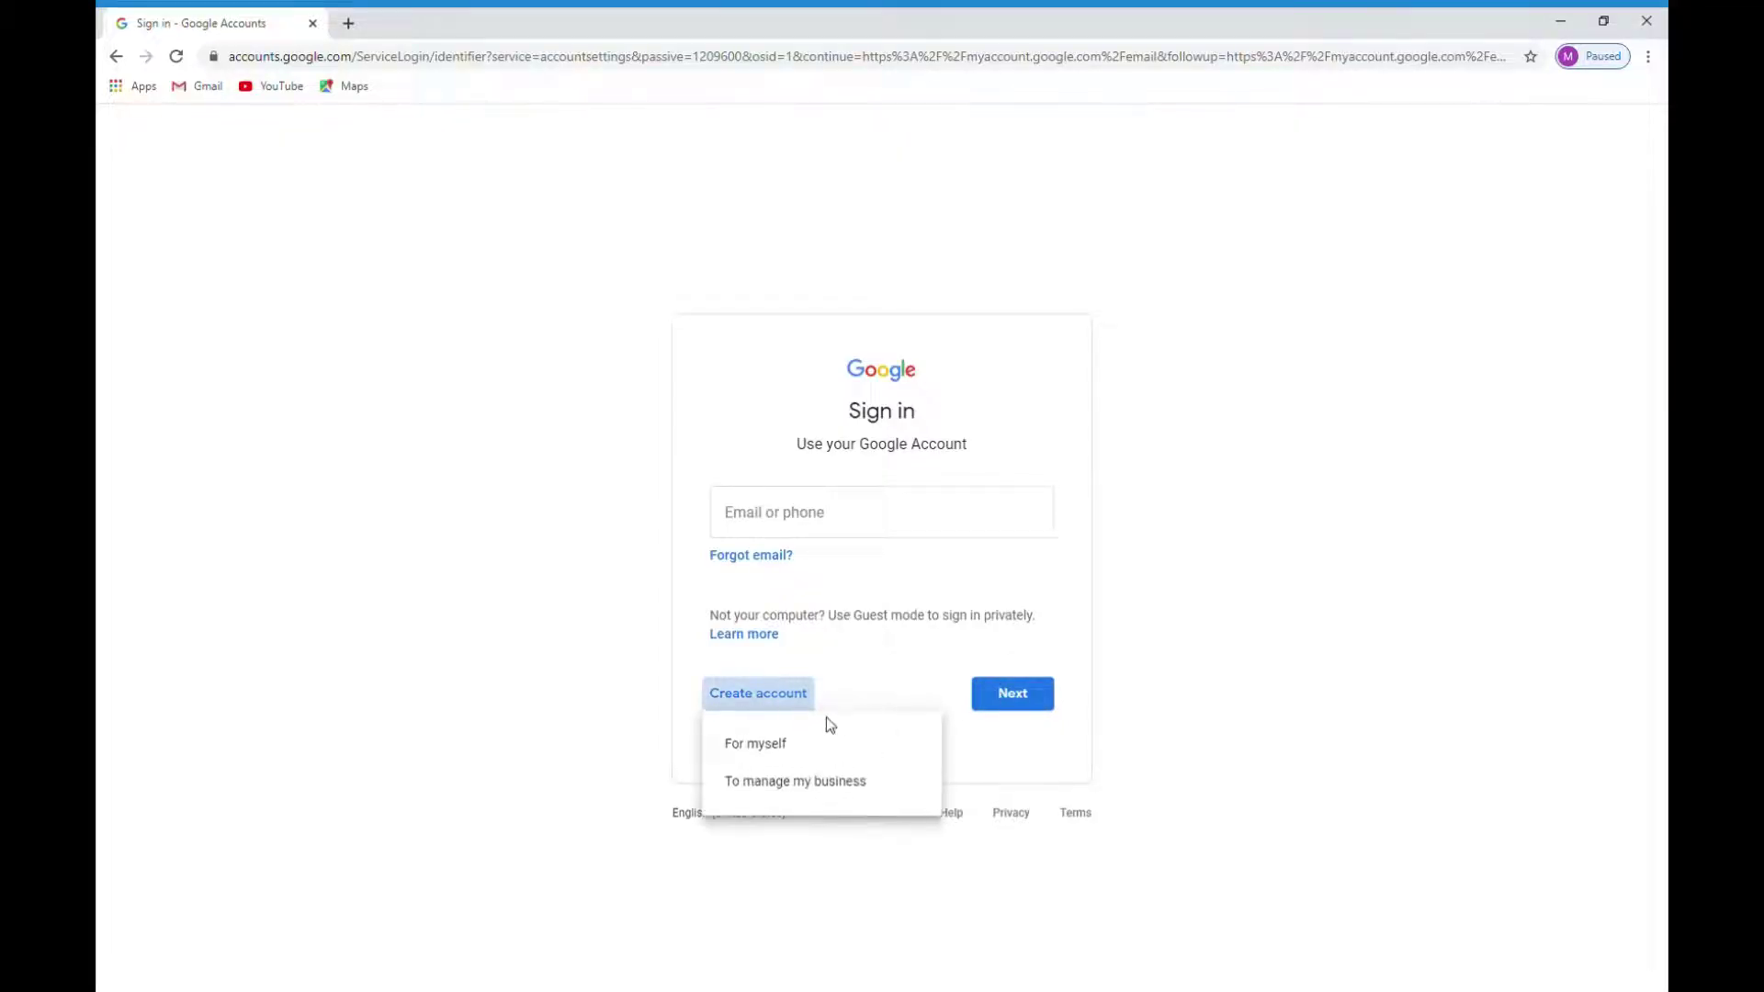
click(764, 749)
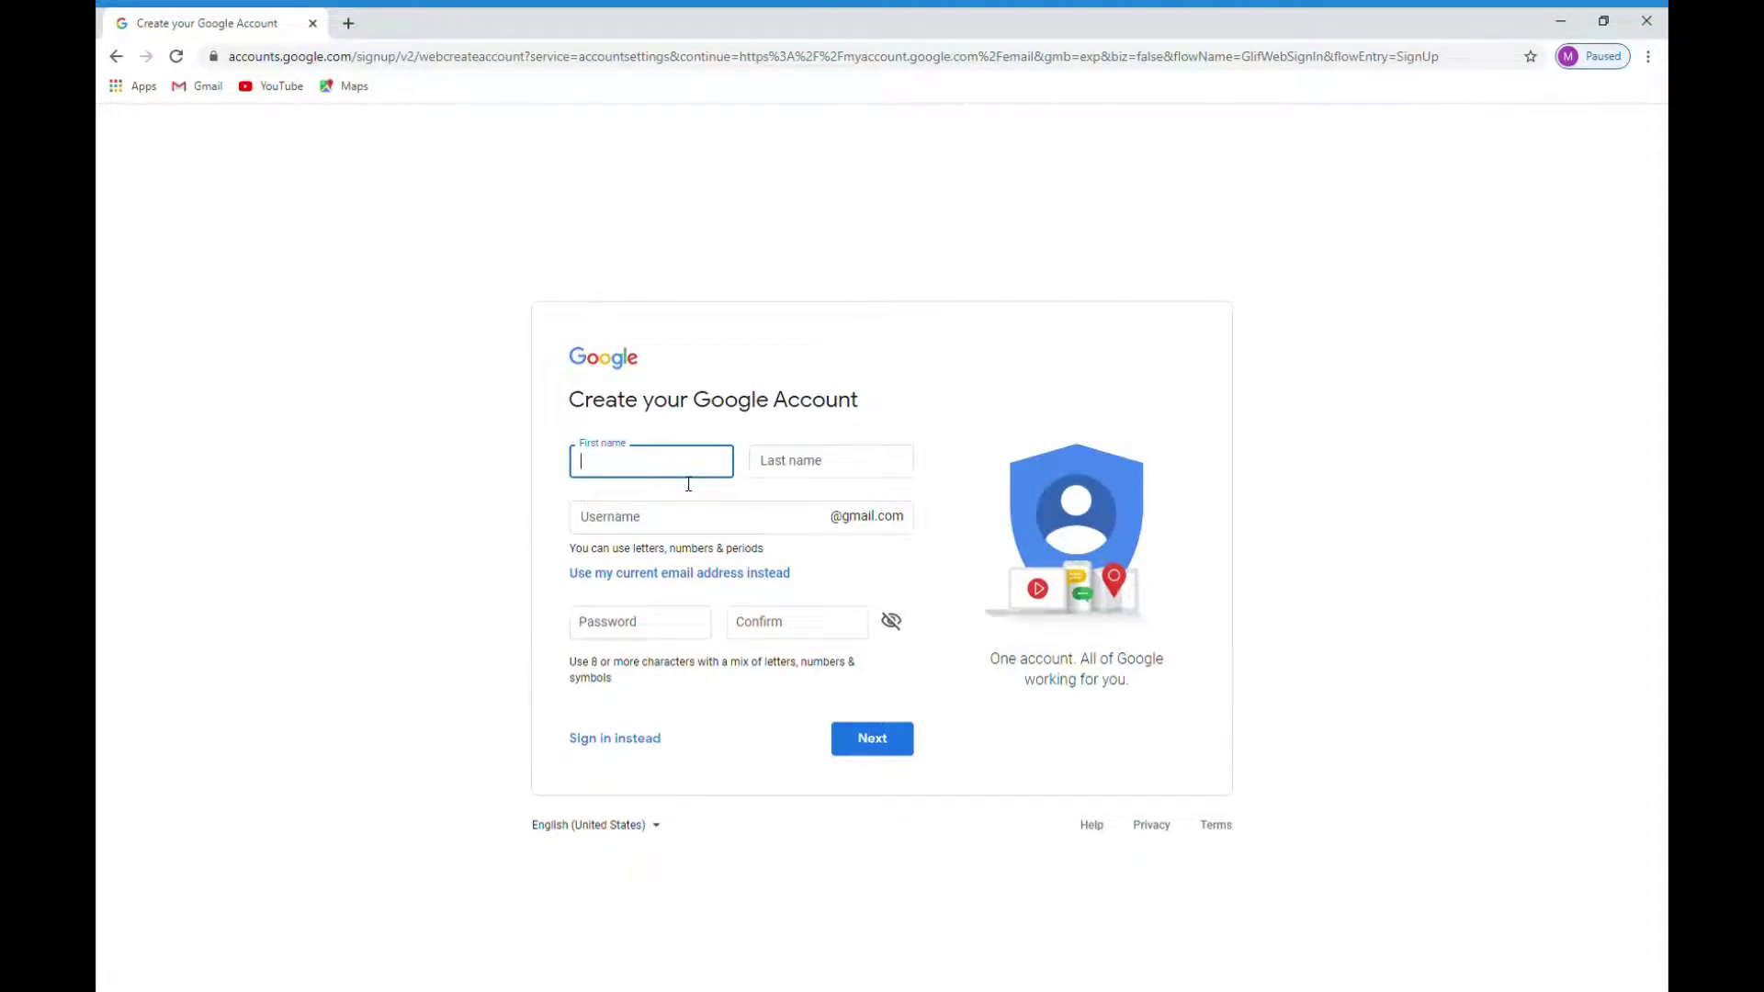
Step: Enter the user's first and last name and replace the suggested username with a chosen Gmail username
click(836, 466)
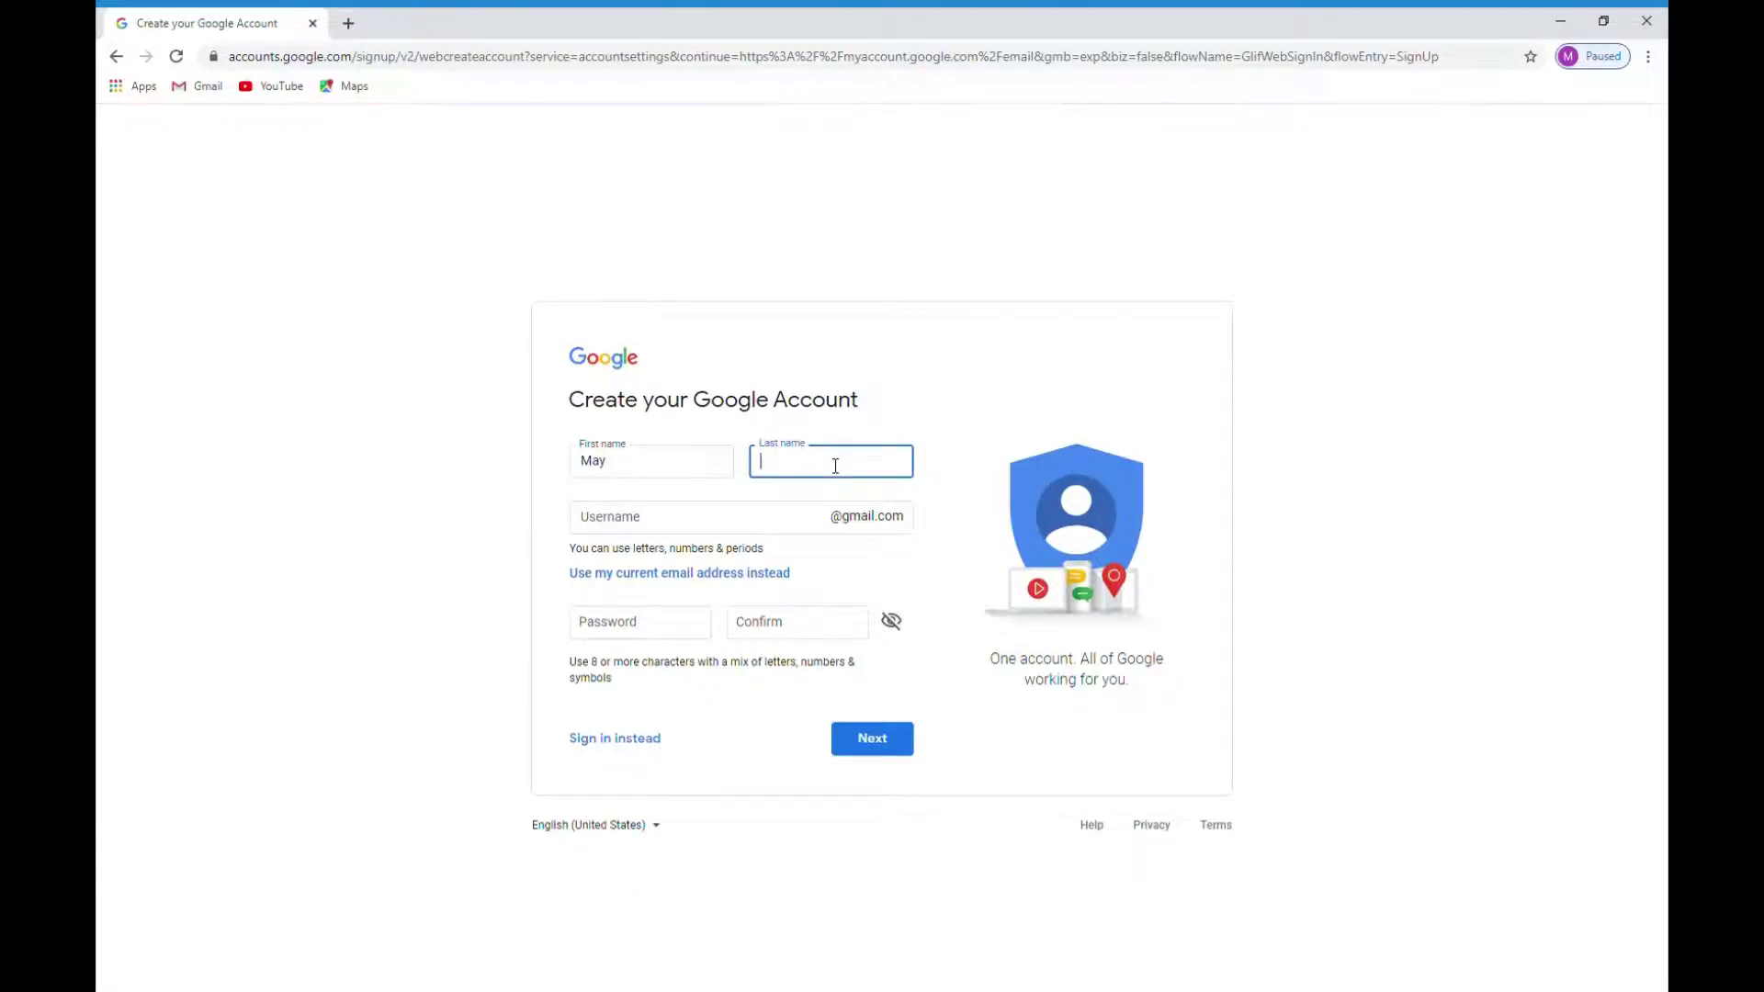
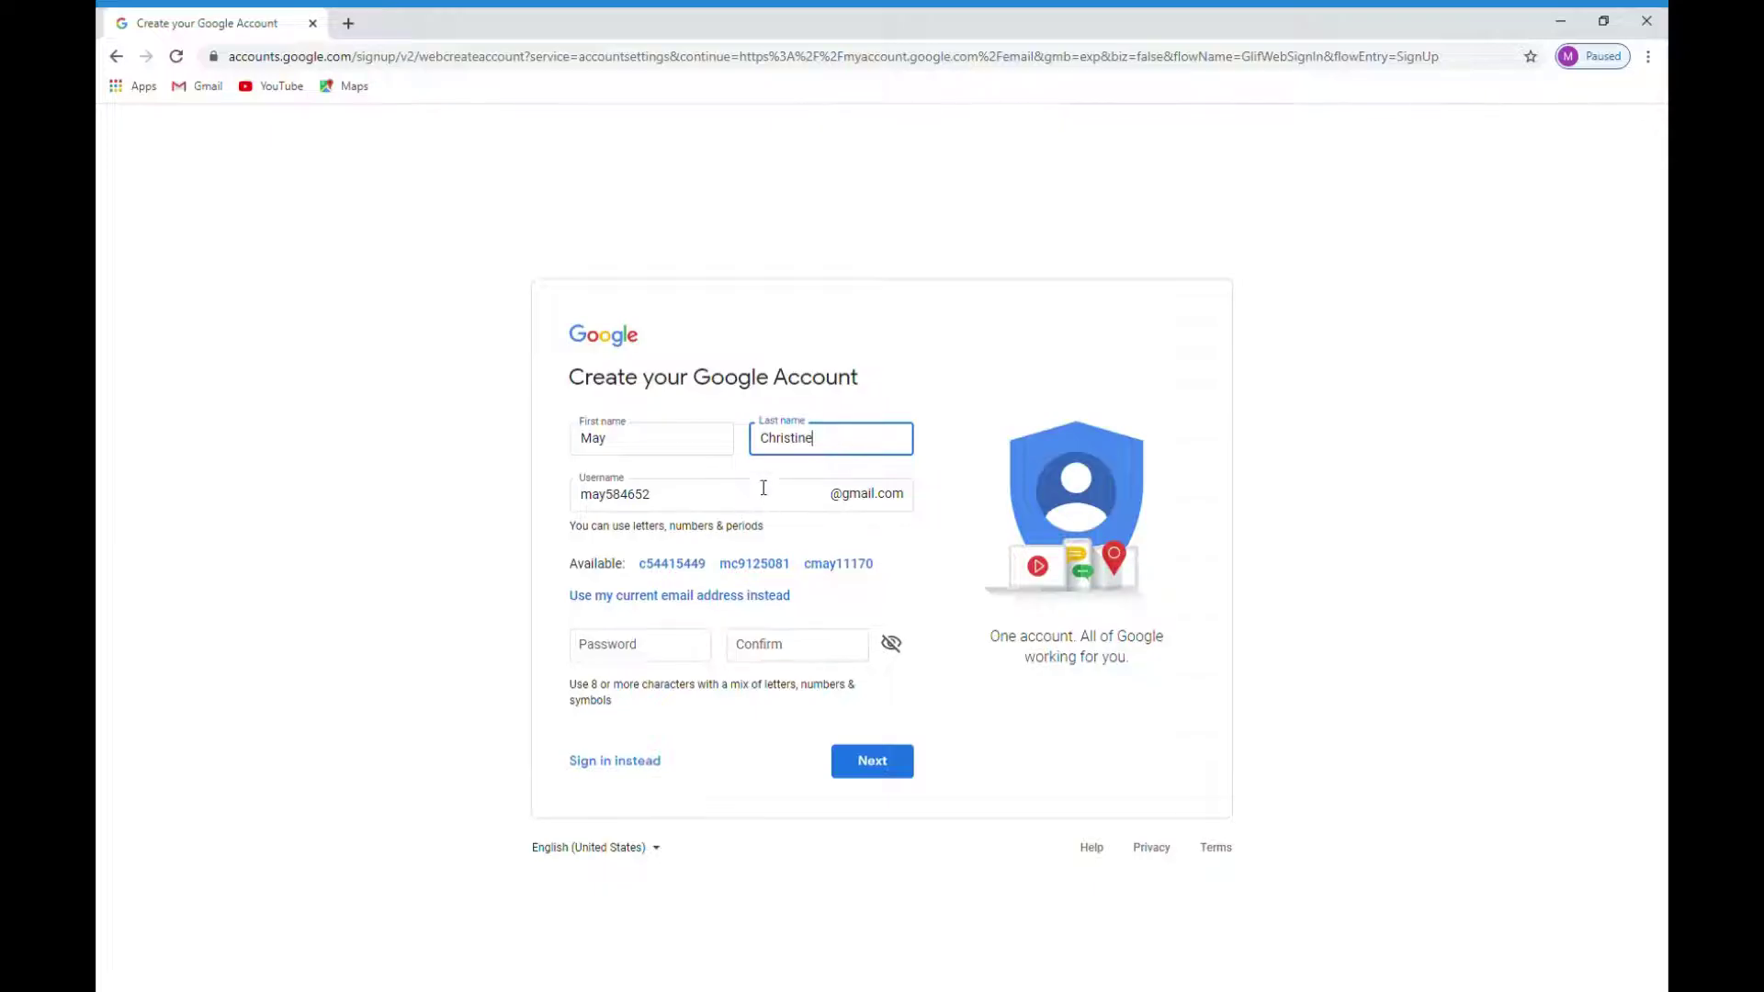
click(694, 500)
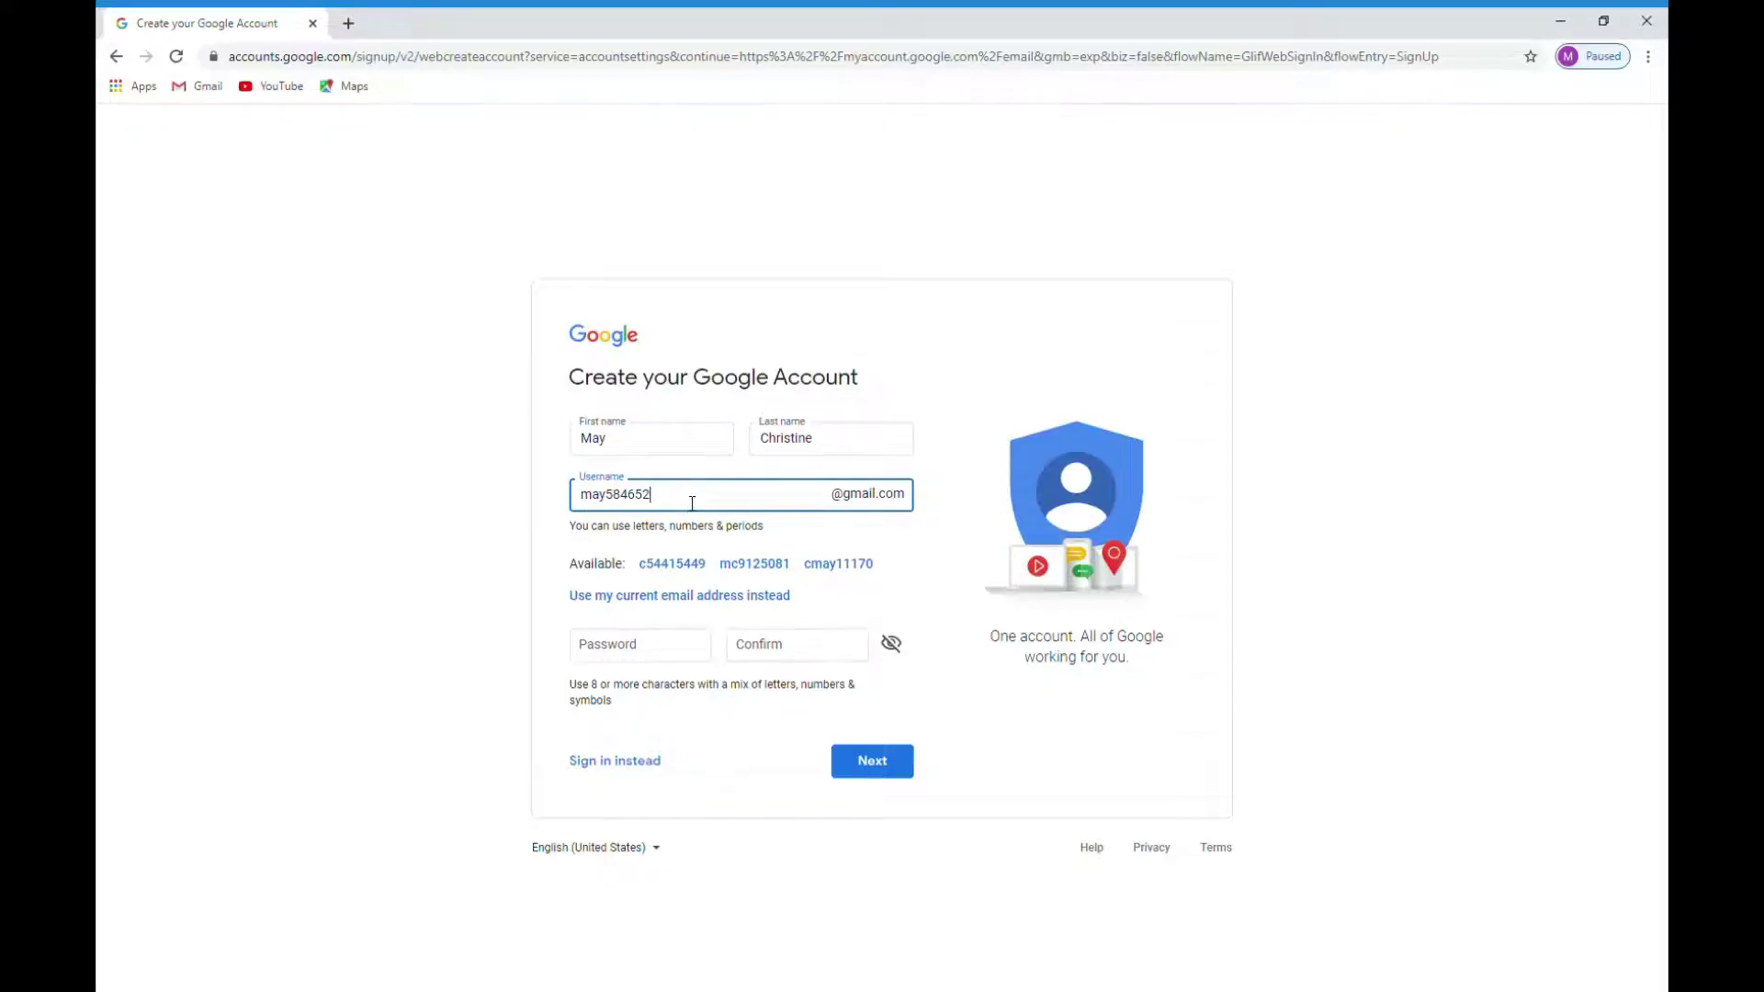
drag(692, 503, 617, 501)
Step: Type the account password in both Password and Confirm fields, then submit the form
click(675, 659)
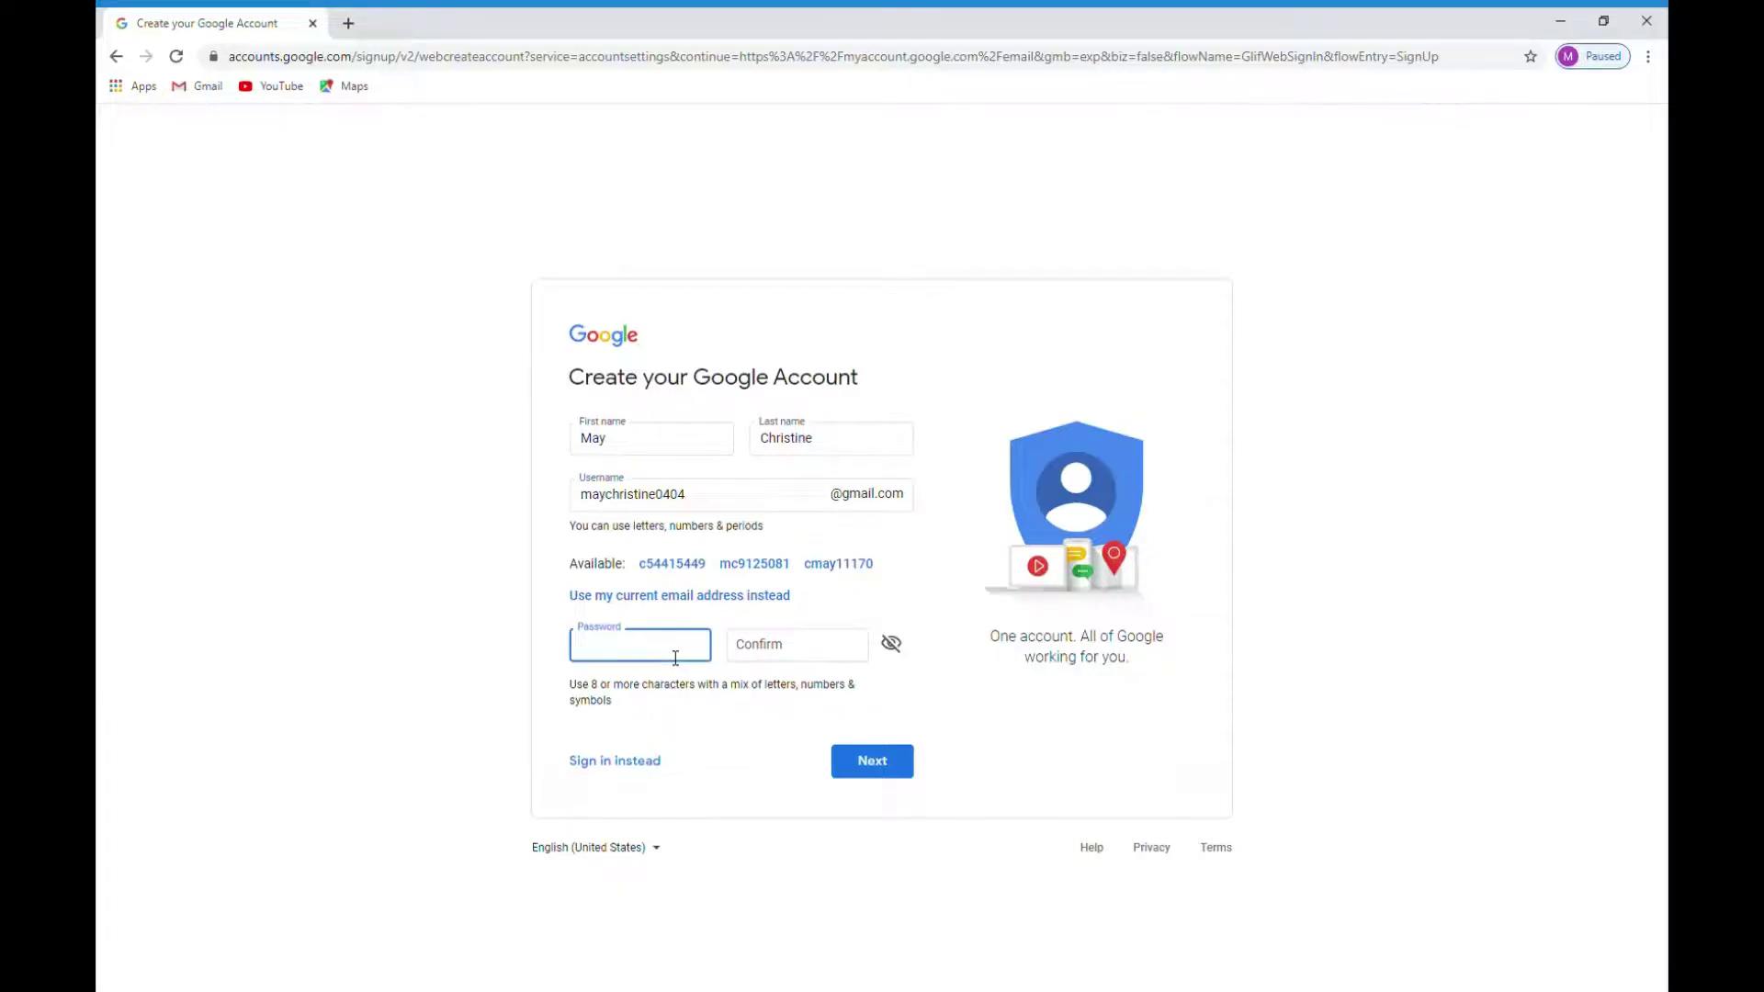
text(••••••••)
click(810, 657)
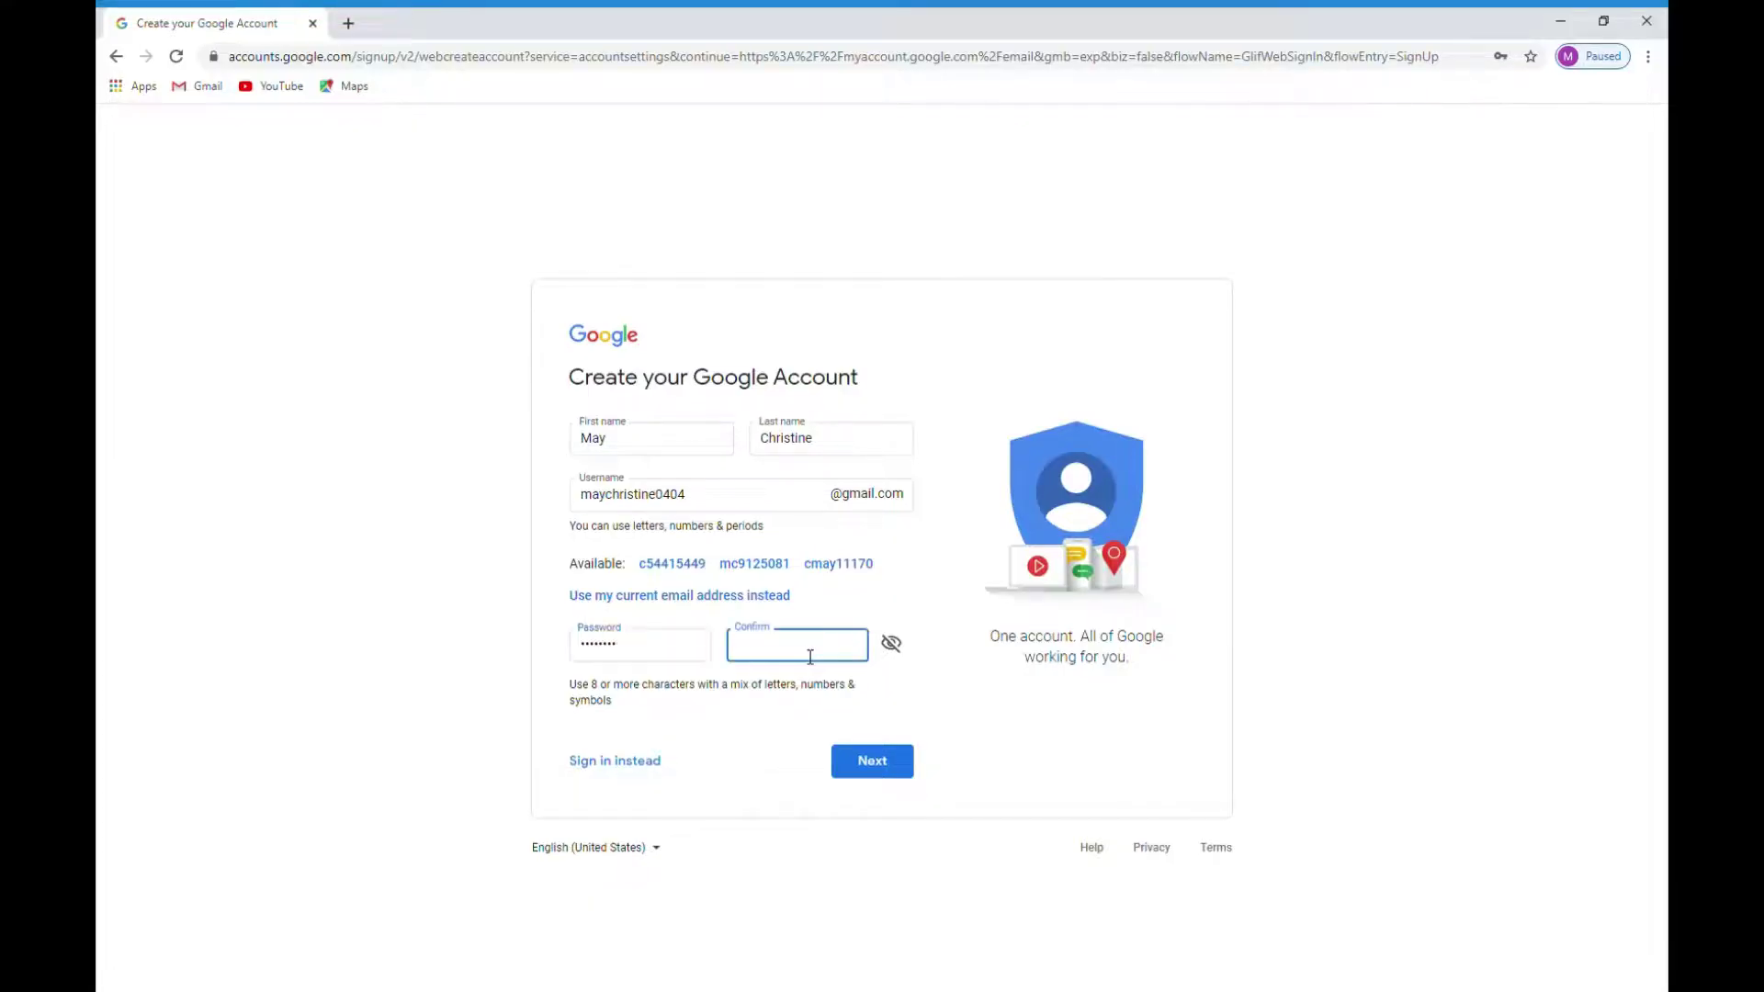
text(••••••••)
click(887, 768)
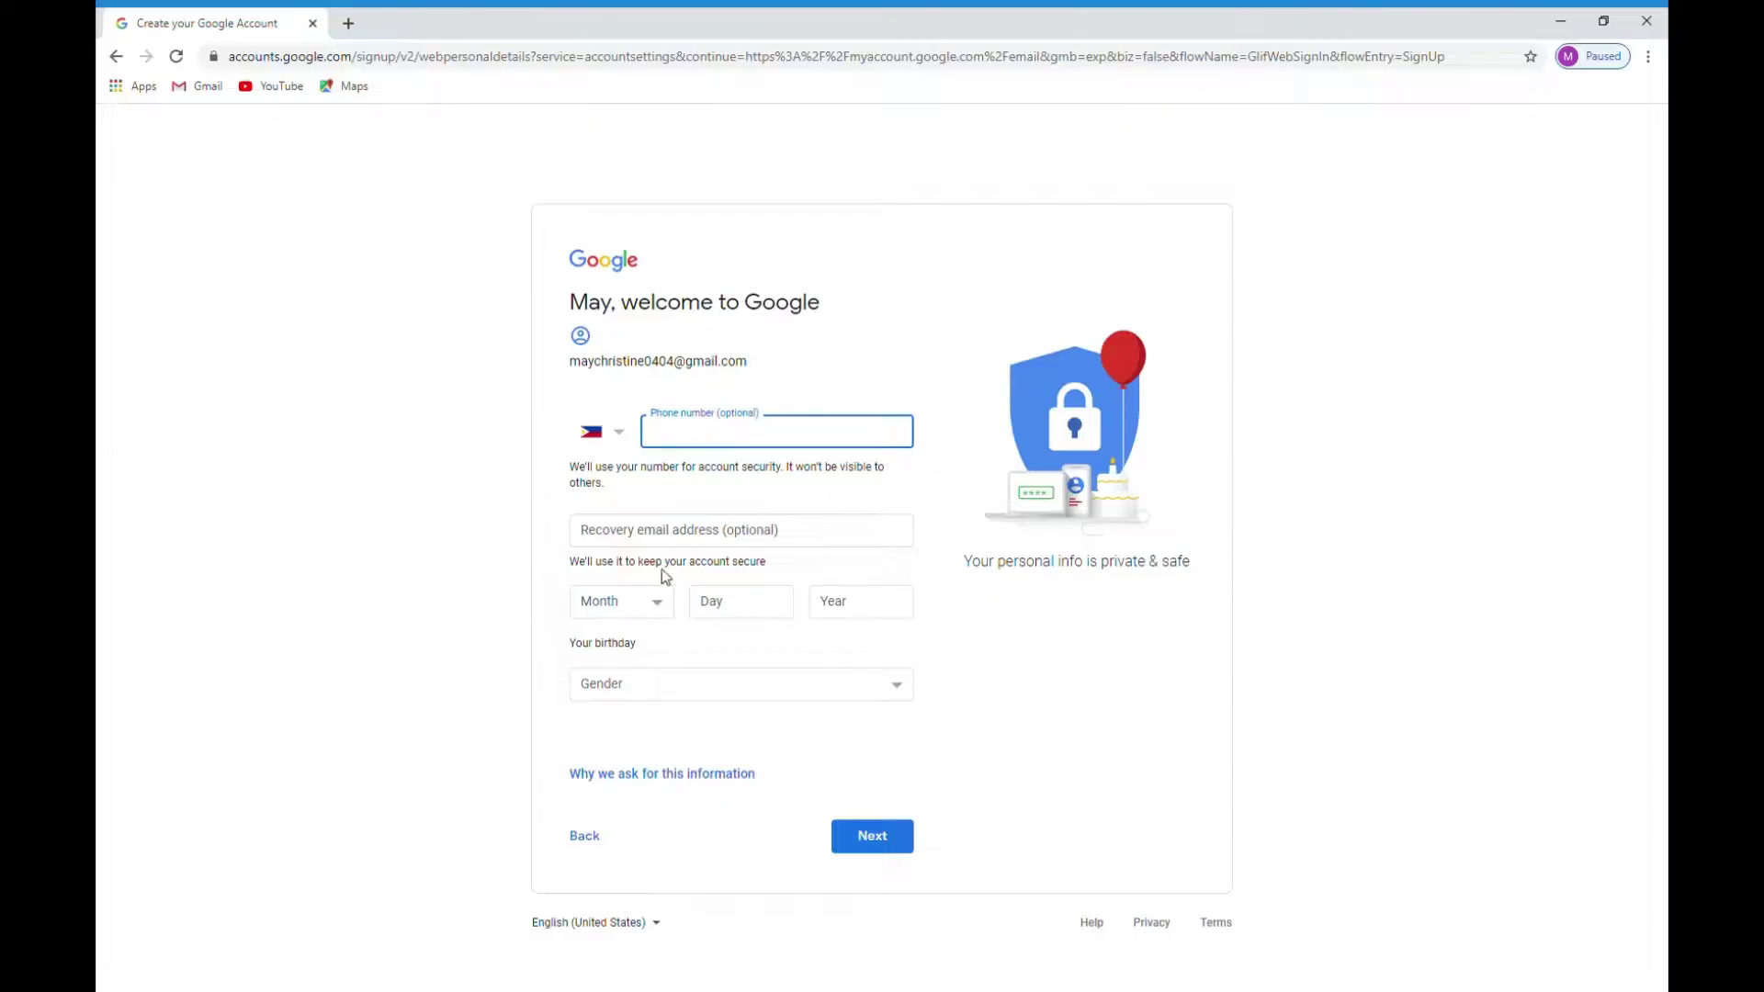
click(657, 609)
click(617, 666)
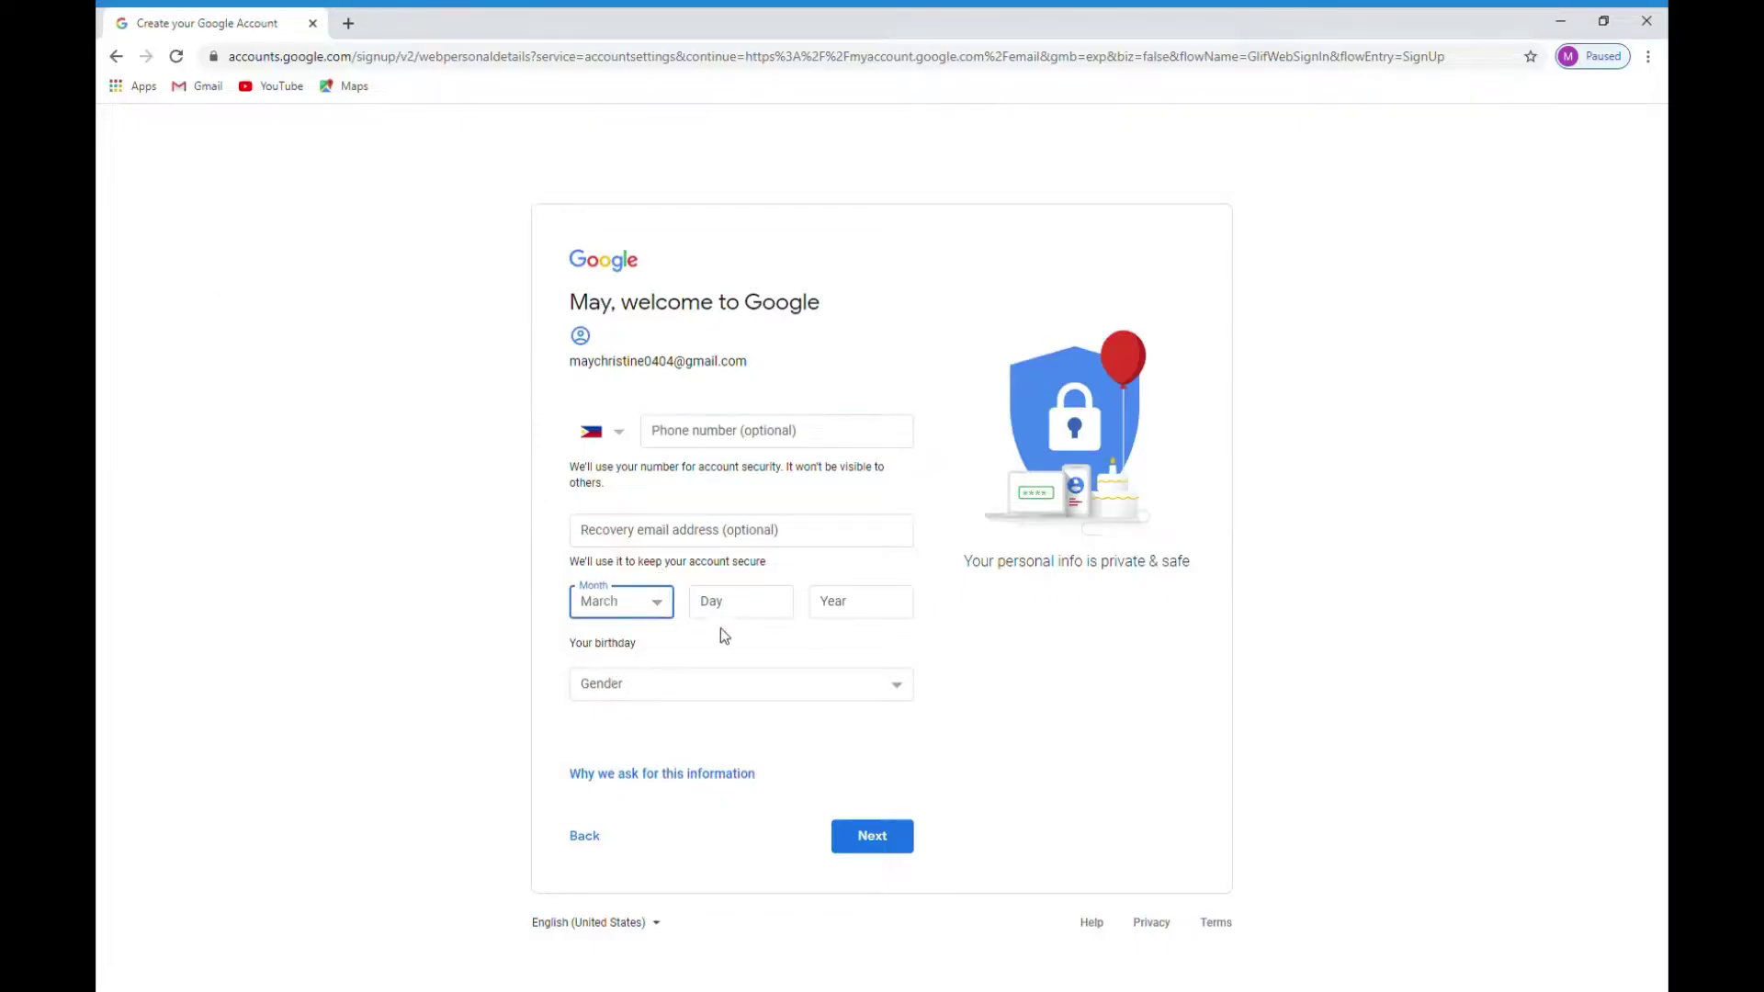
click(766, 619)
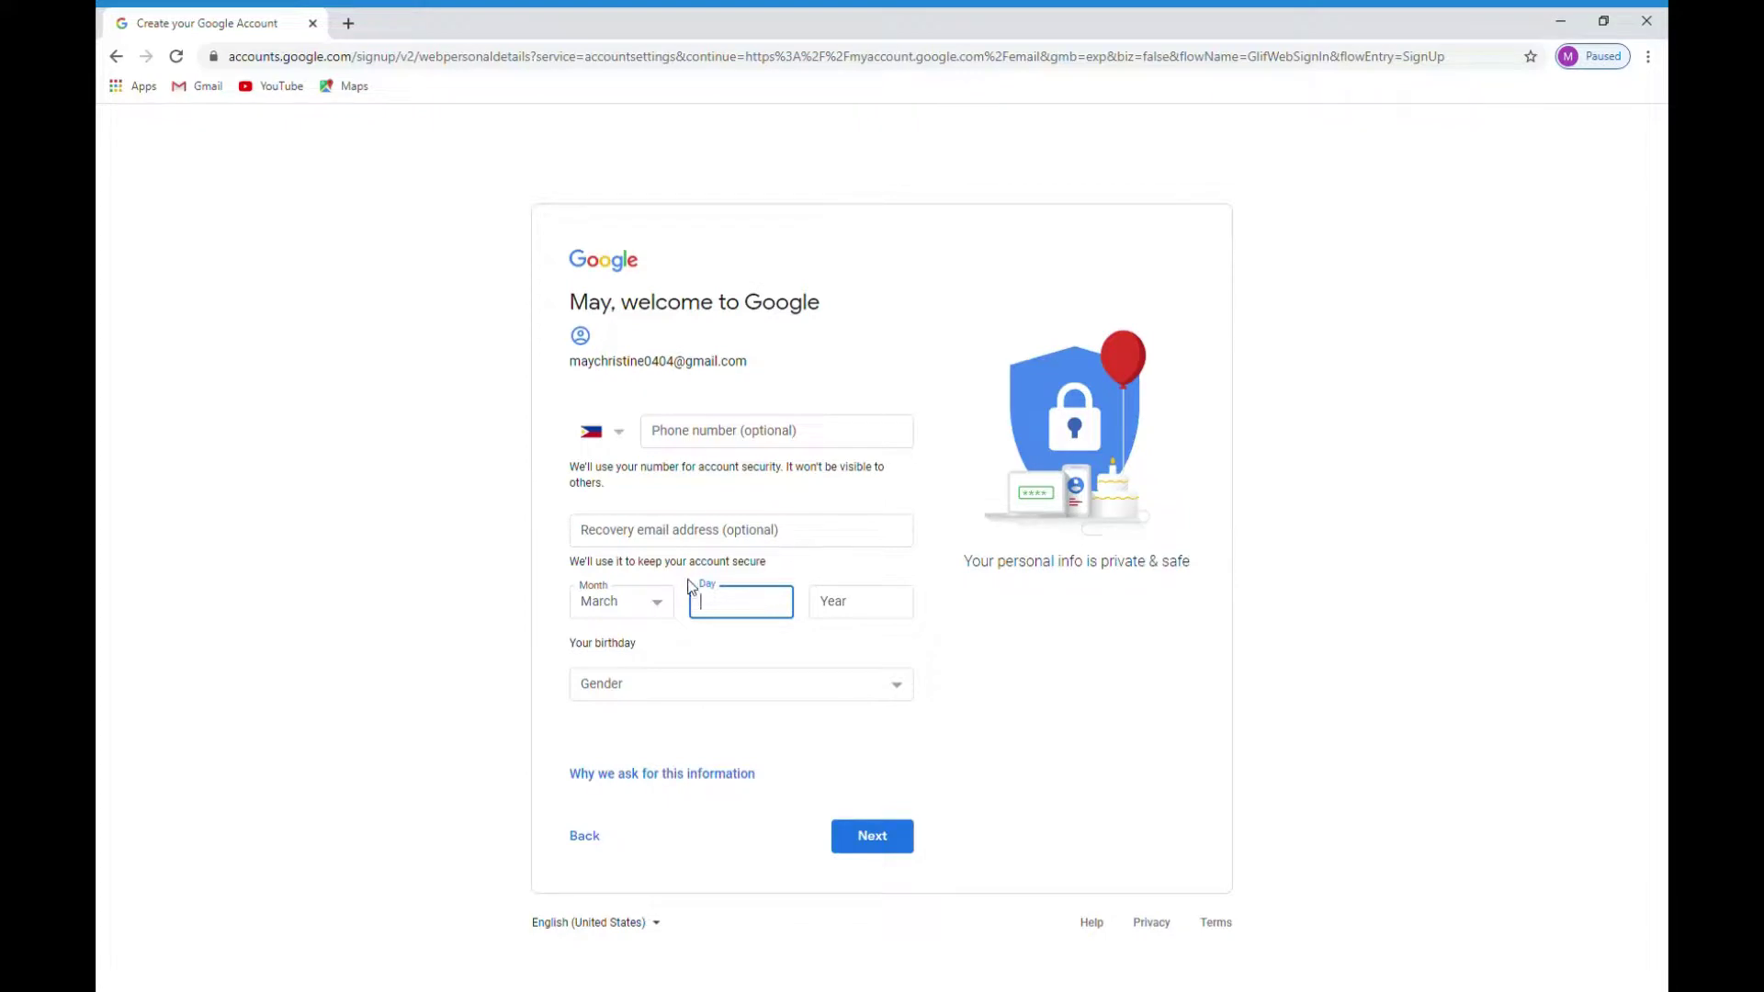
click(659, 602)
click(615, 685)
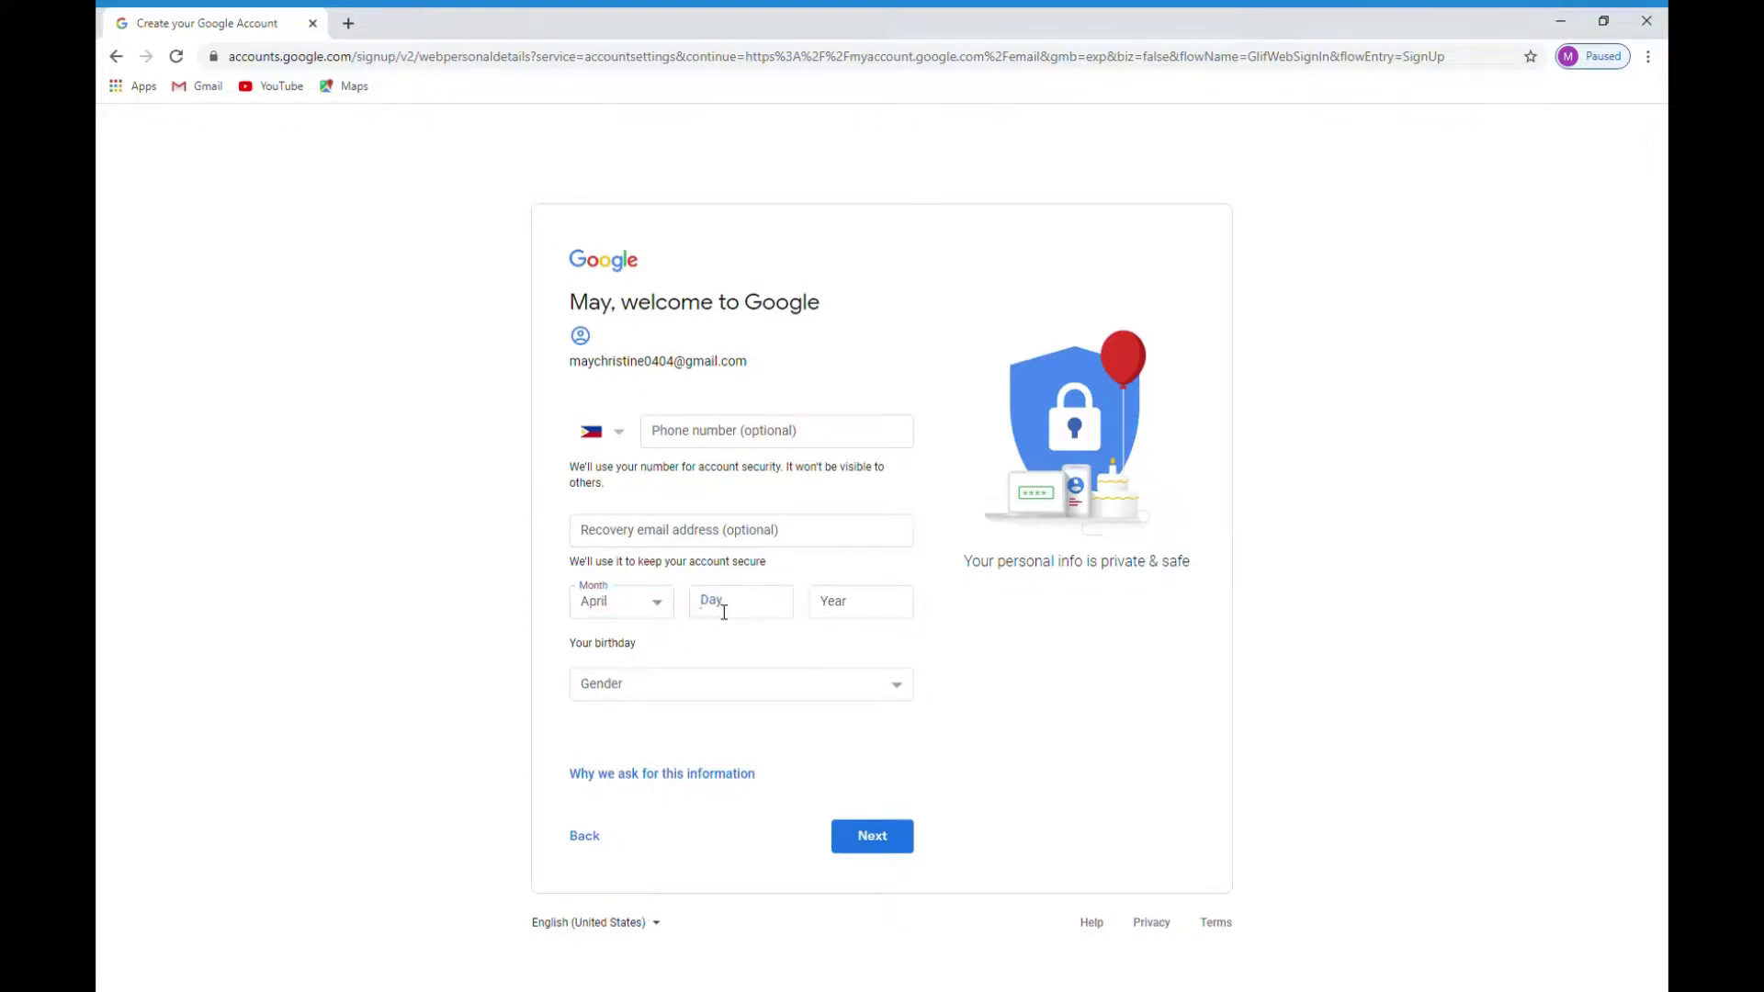
click(724, 612)
text(11)
click(875, 616)
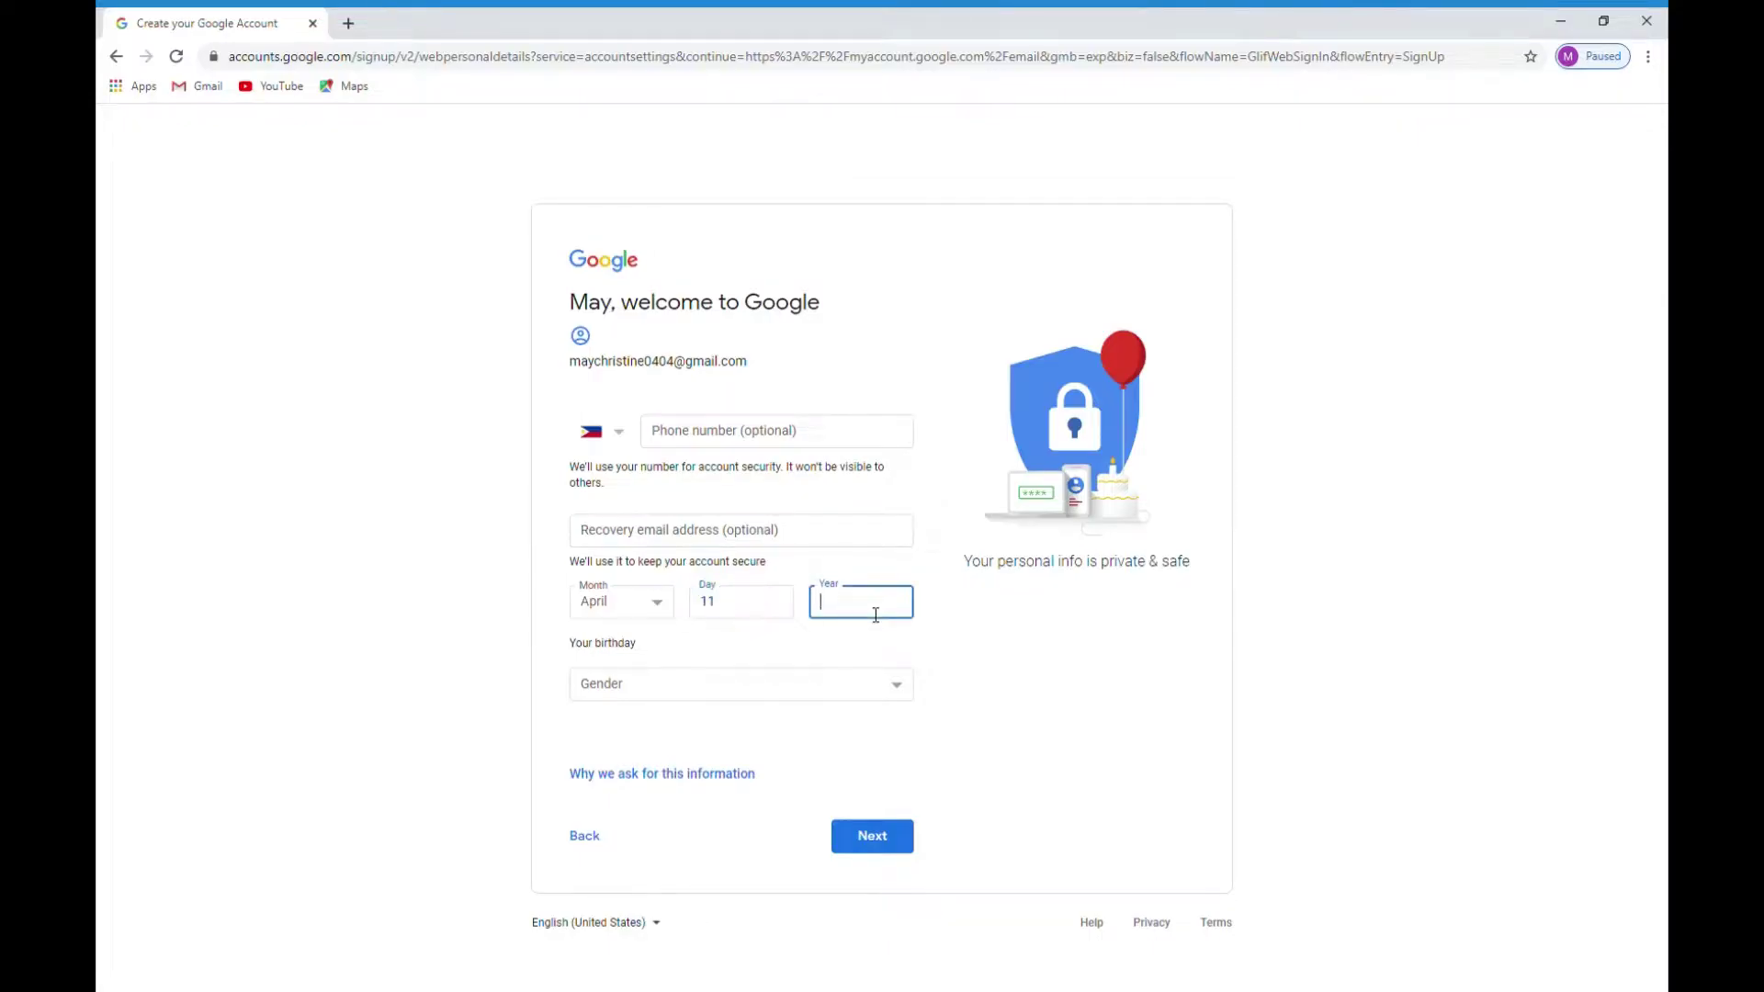
text(1983)
Step: Set the gender to Female and submit the personal details
click(665, 681)
click(655, 716)
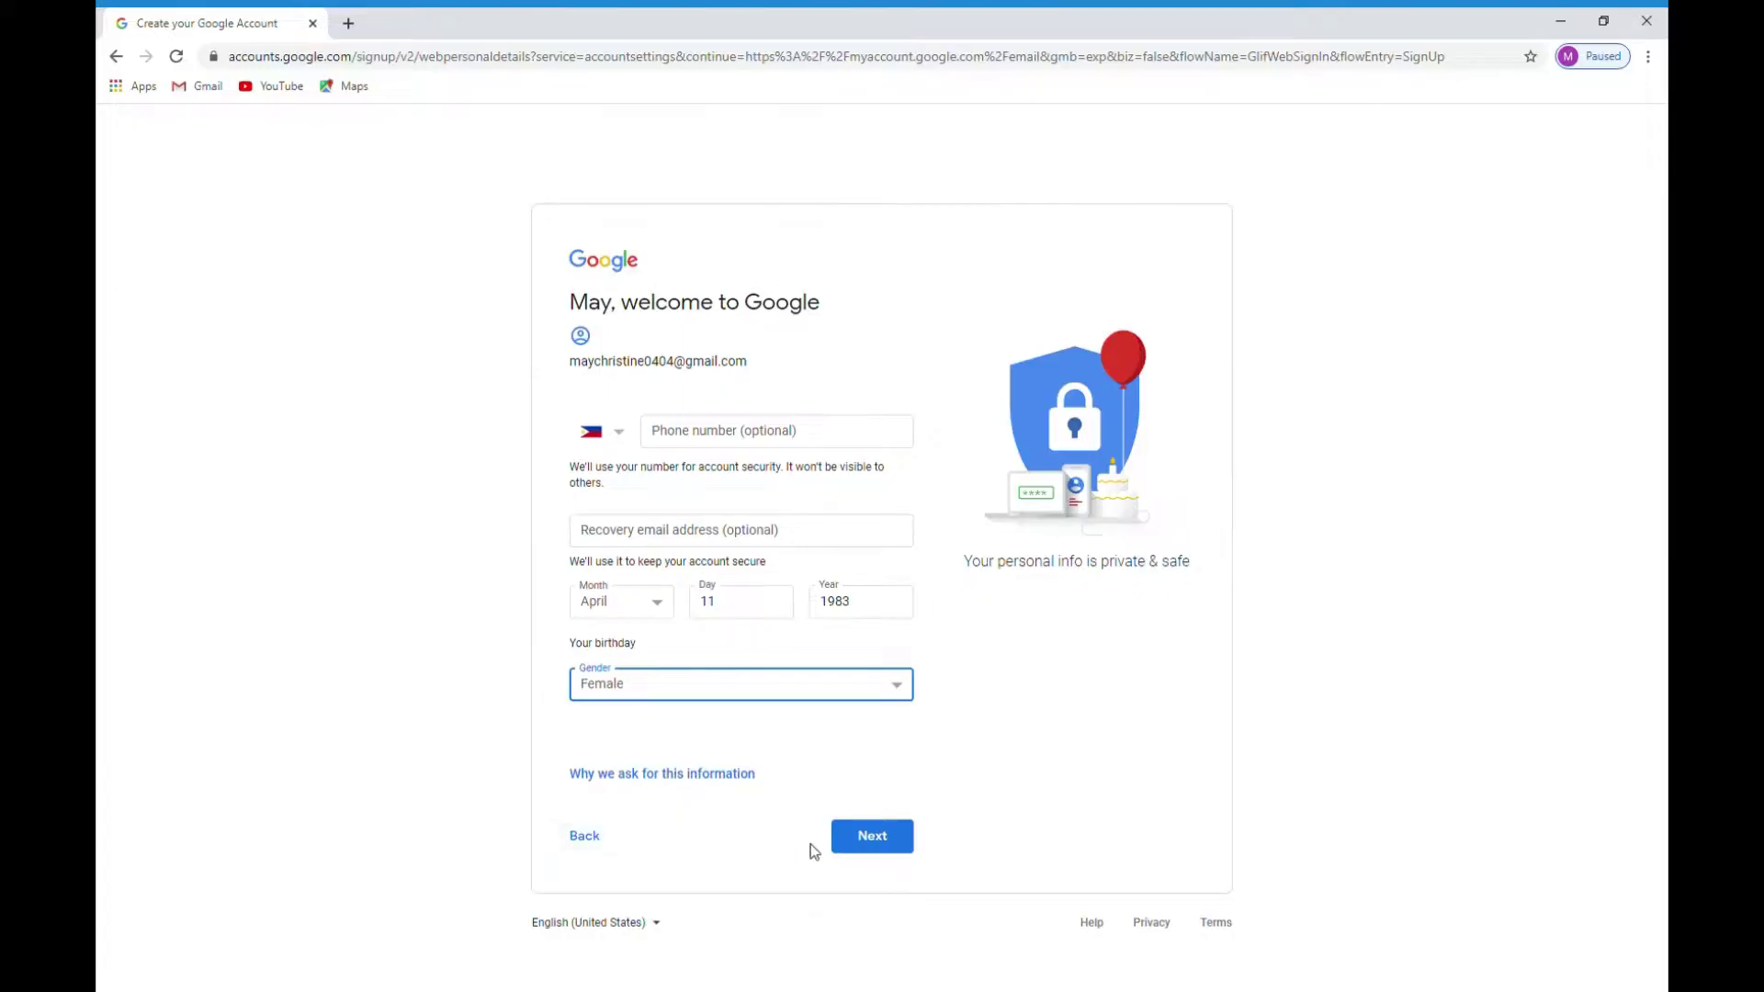
click(888, 840)
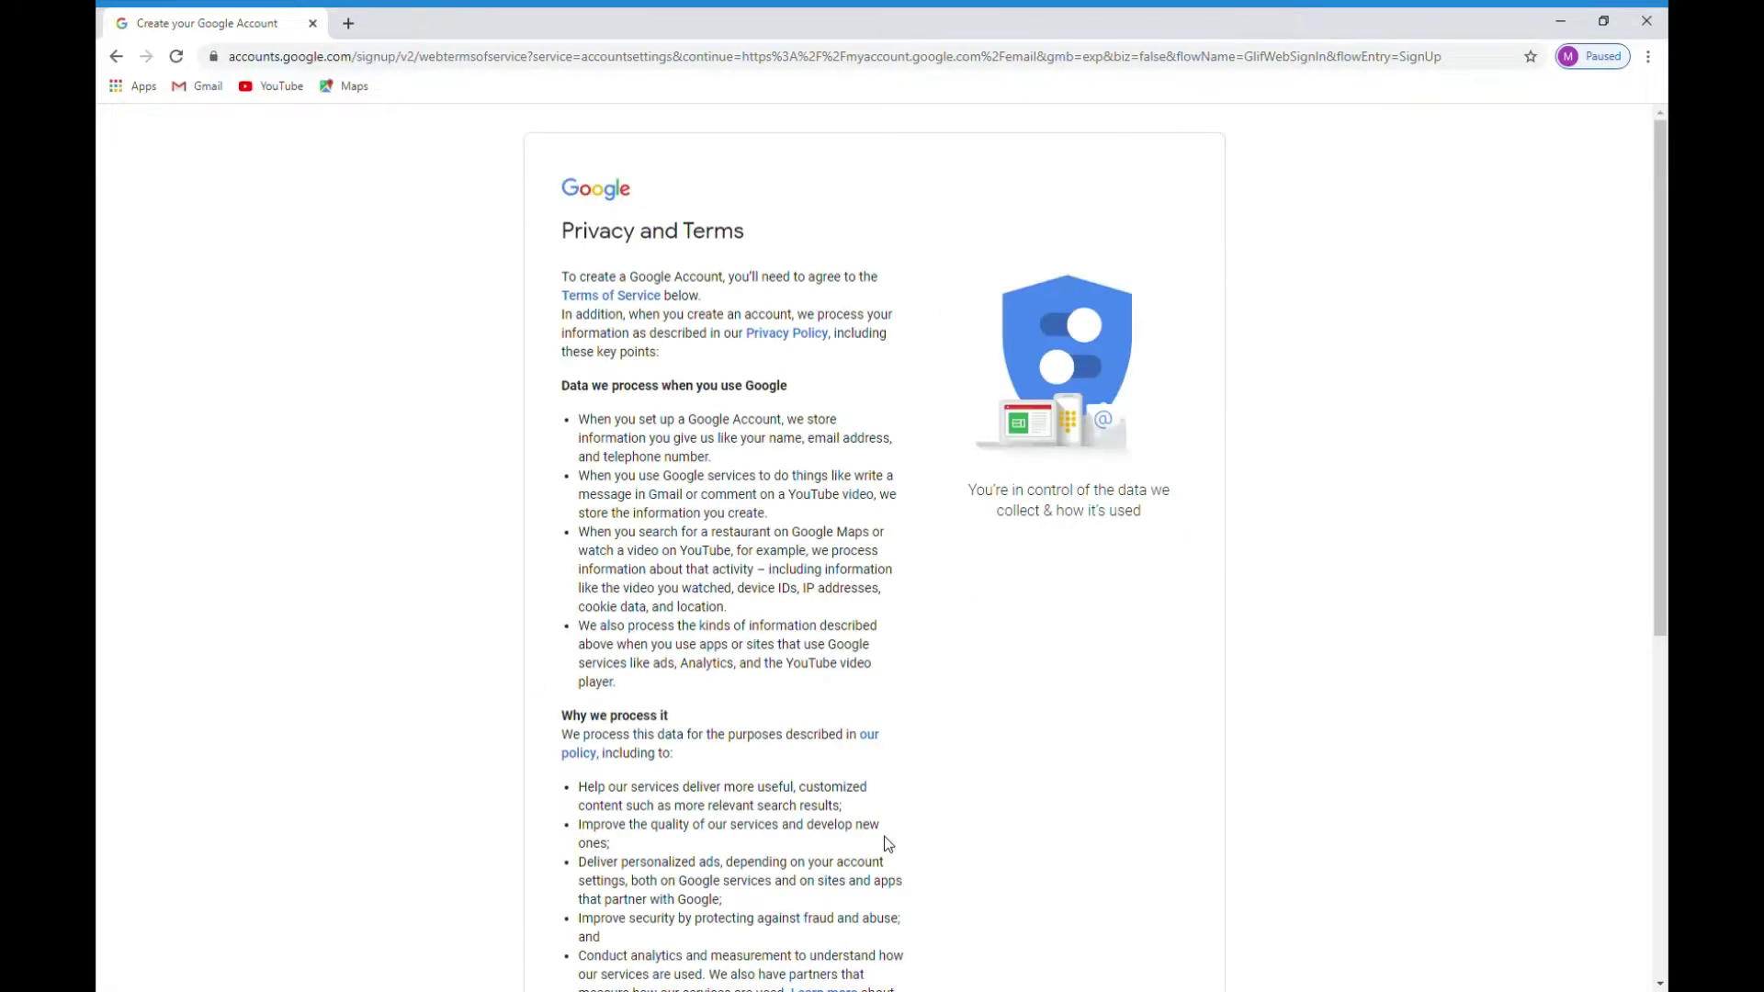
Step: Accept the Privacy and Terms with I agree at the bottom of the page
scroll(813, 552, down, 6)
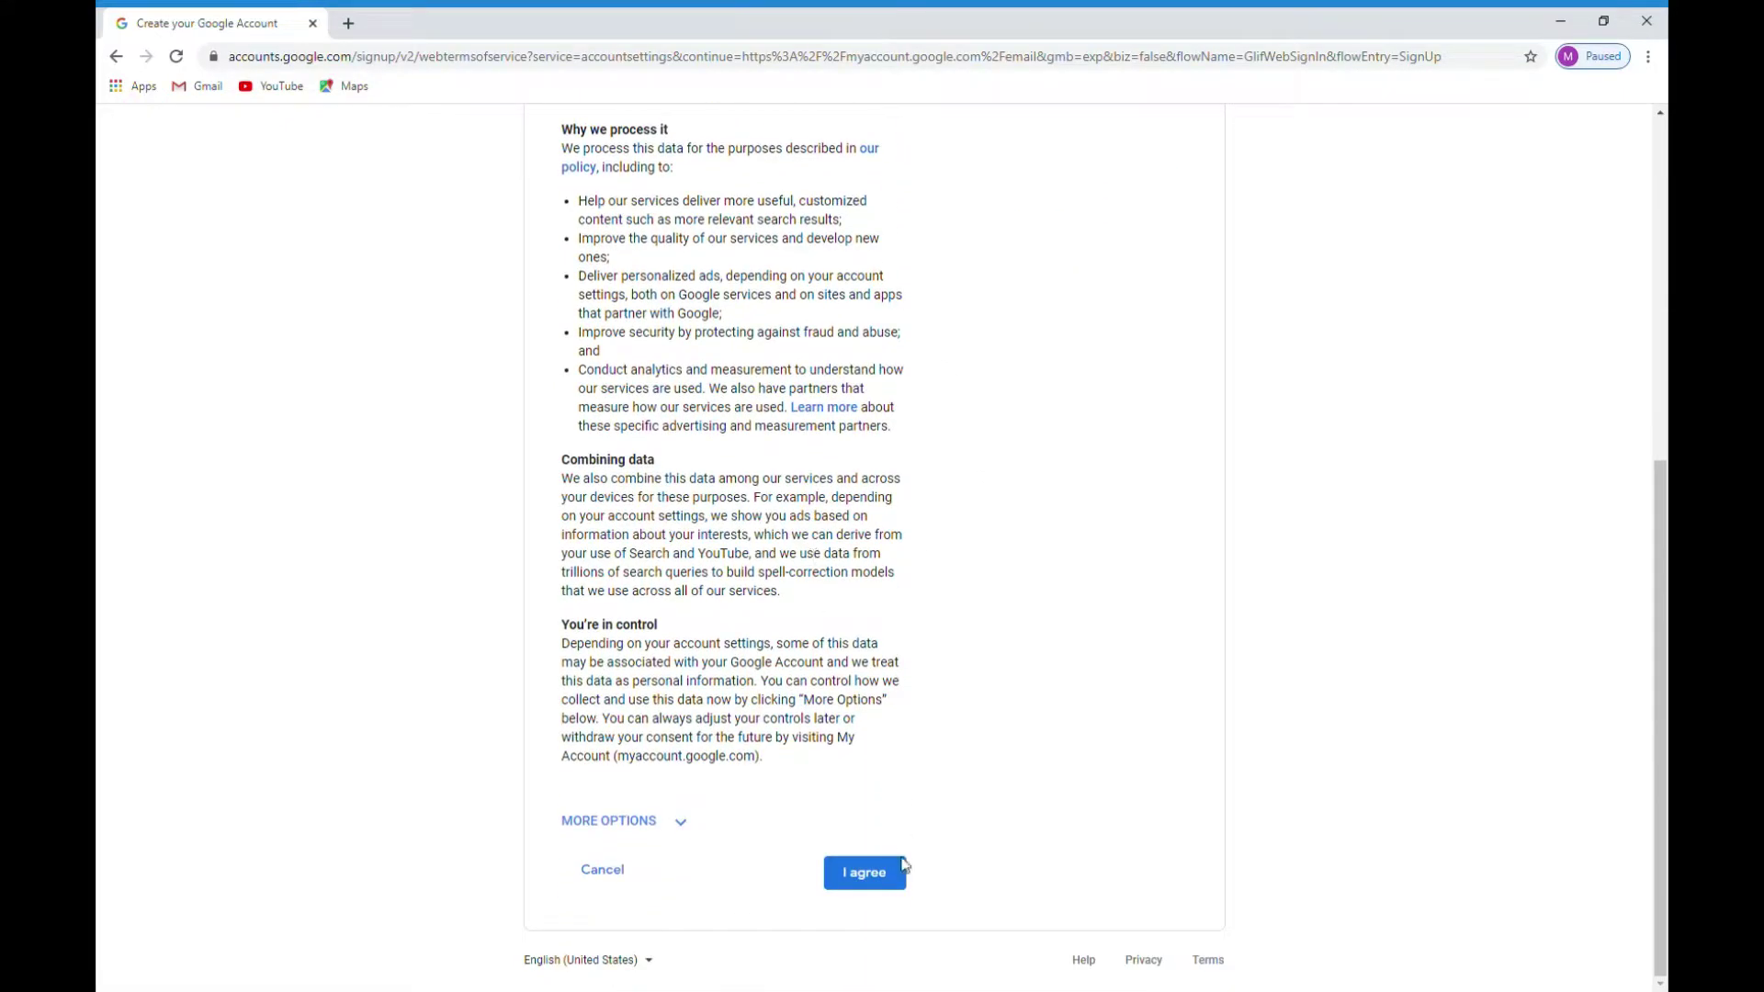
click(884, 877)
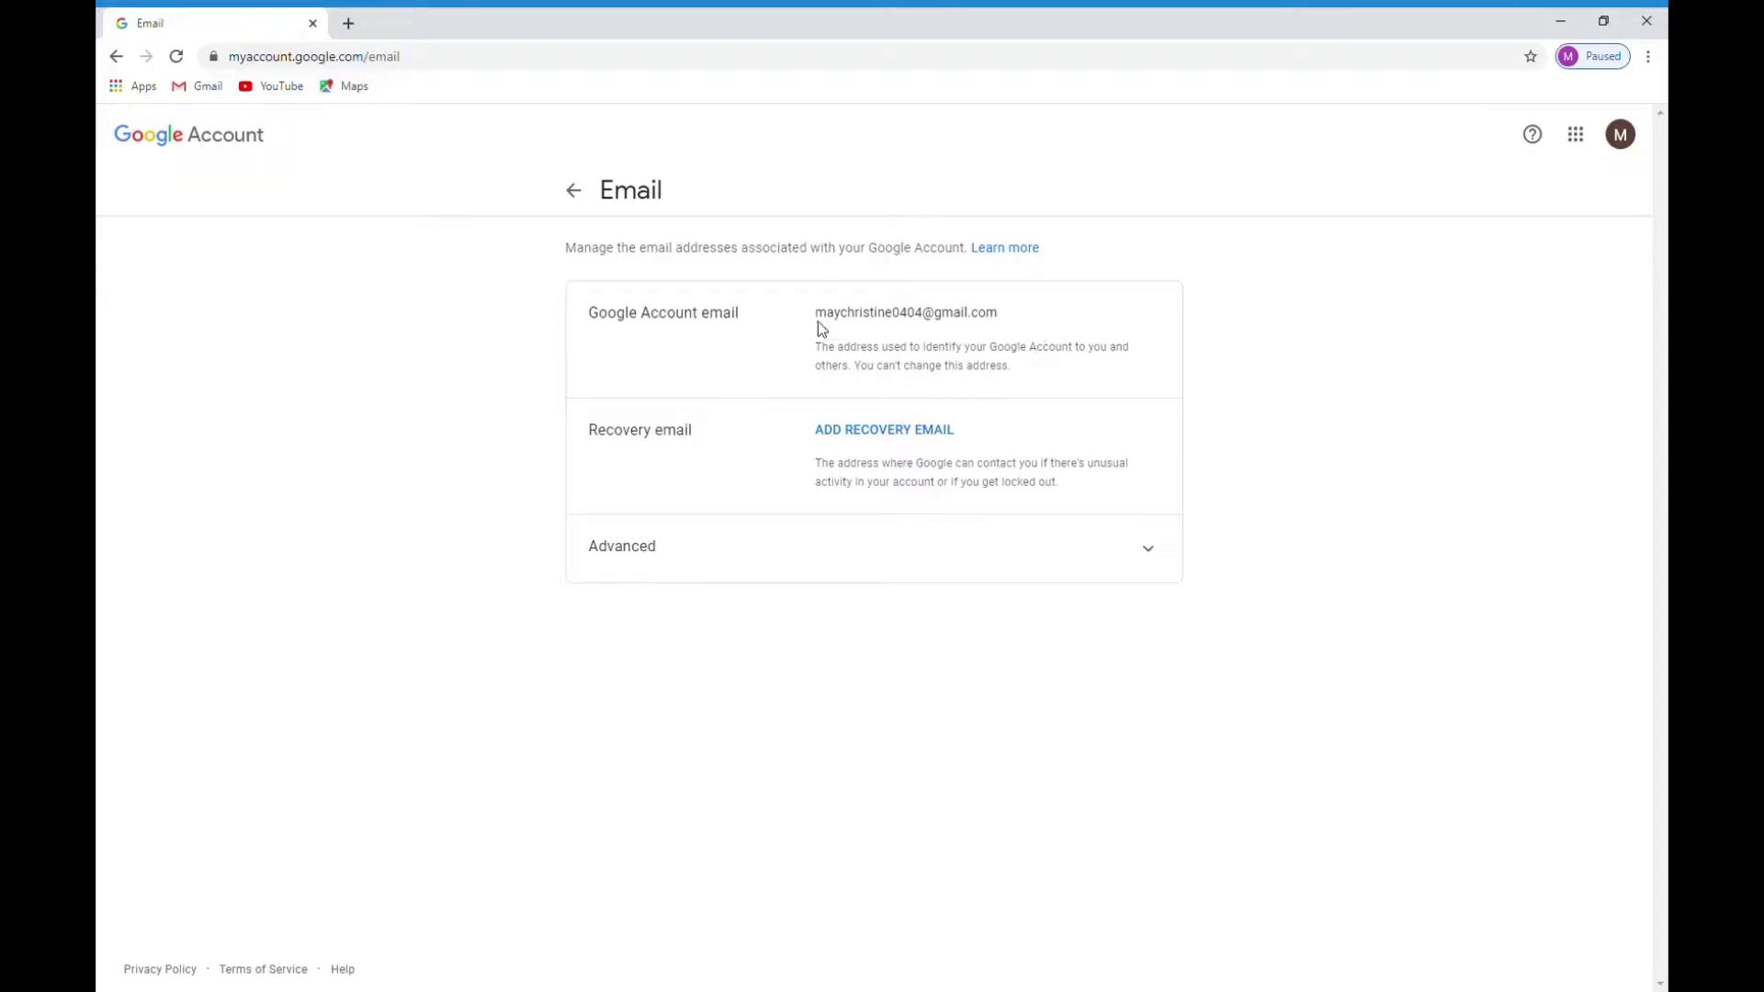
drag(816, 320, 929, 322)
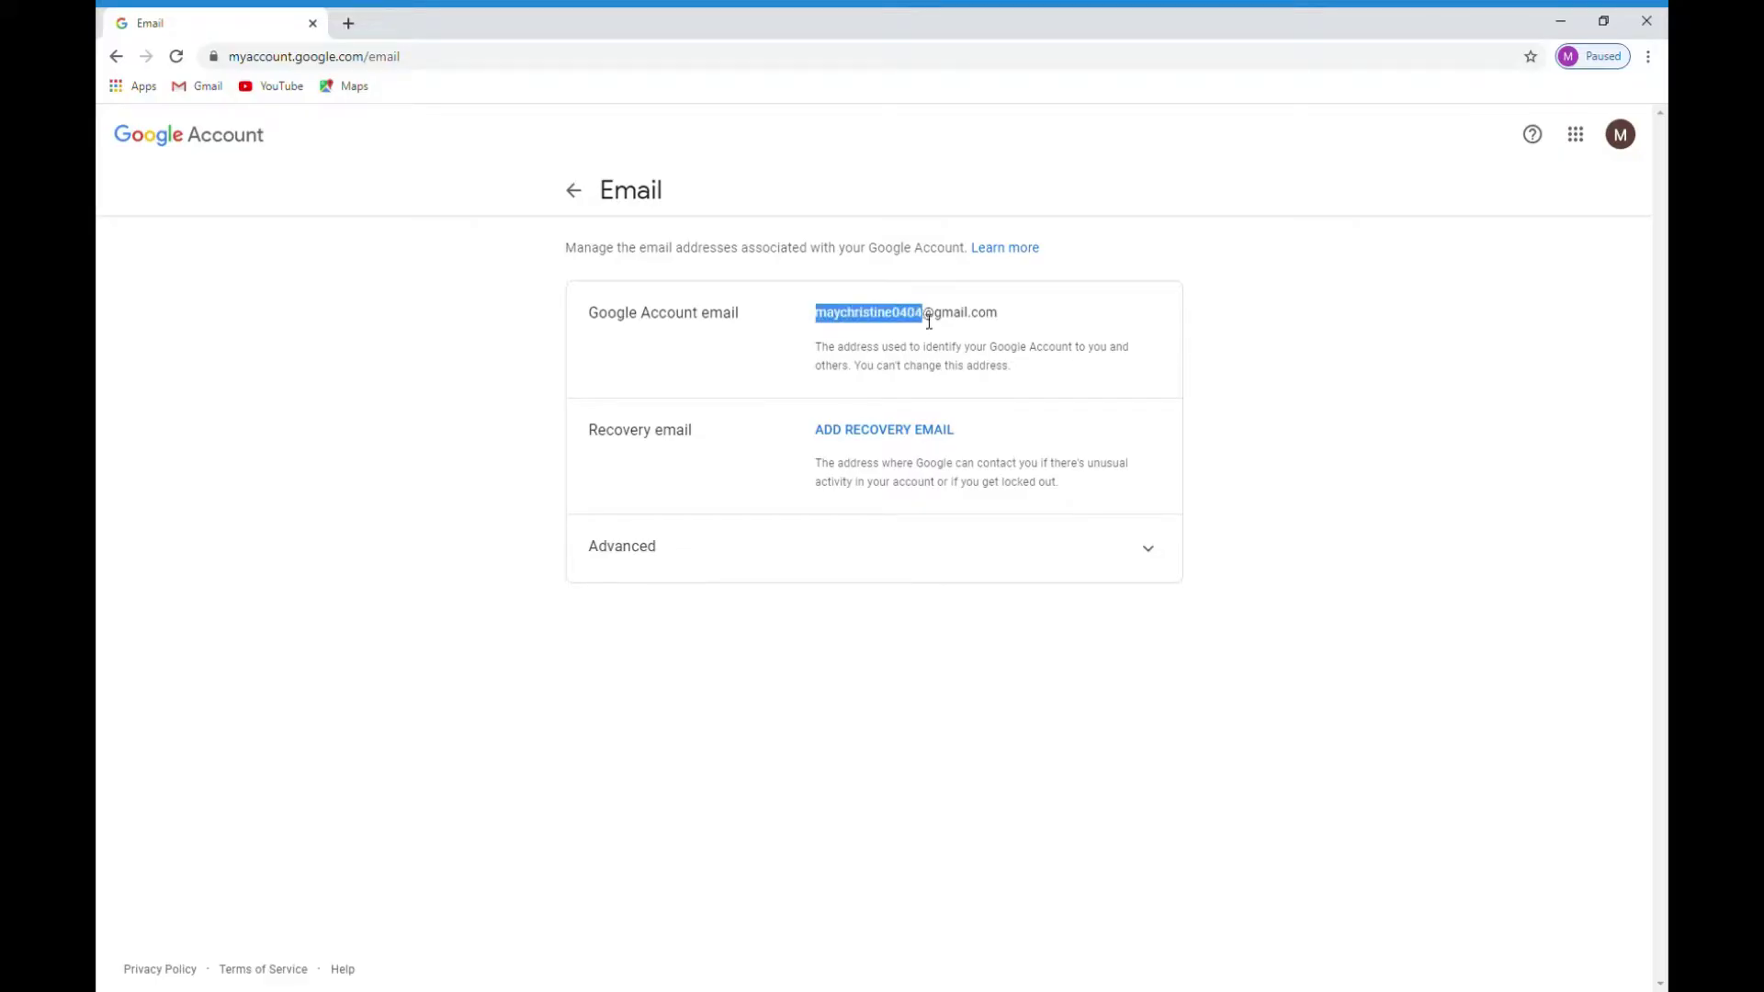
click(930, 332)
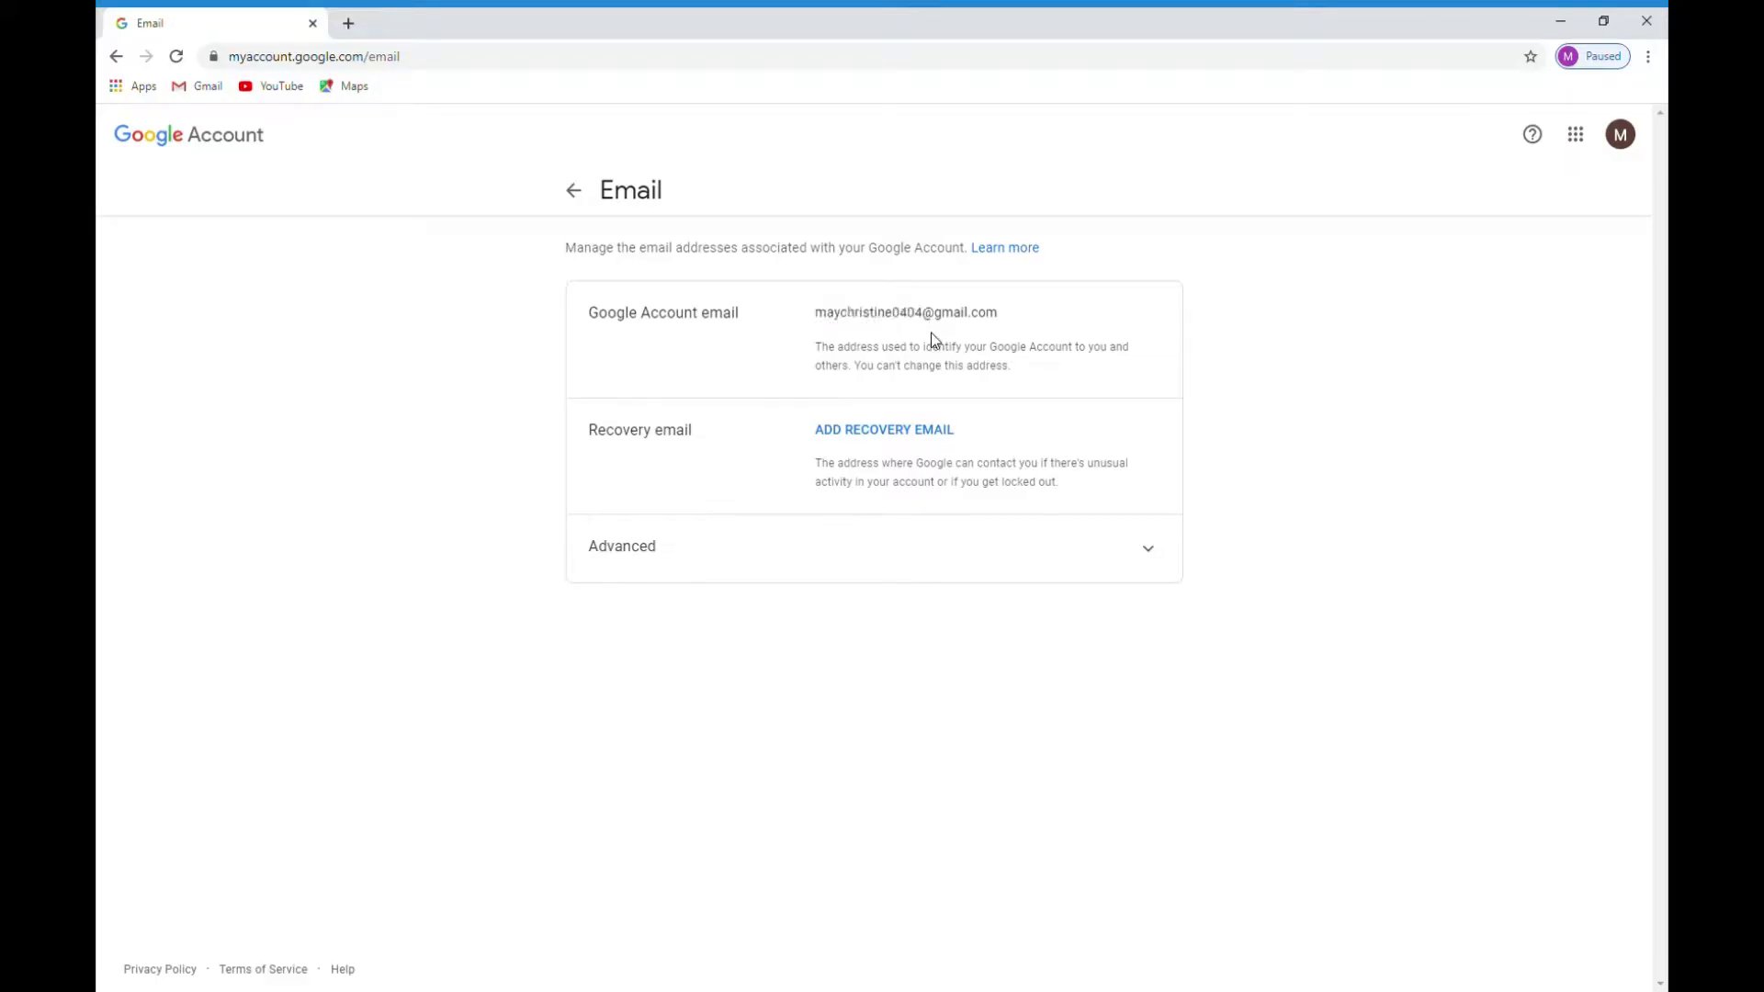
drag(935, 320, 1010, 324)
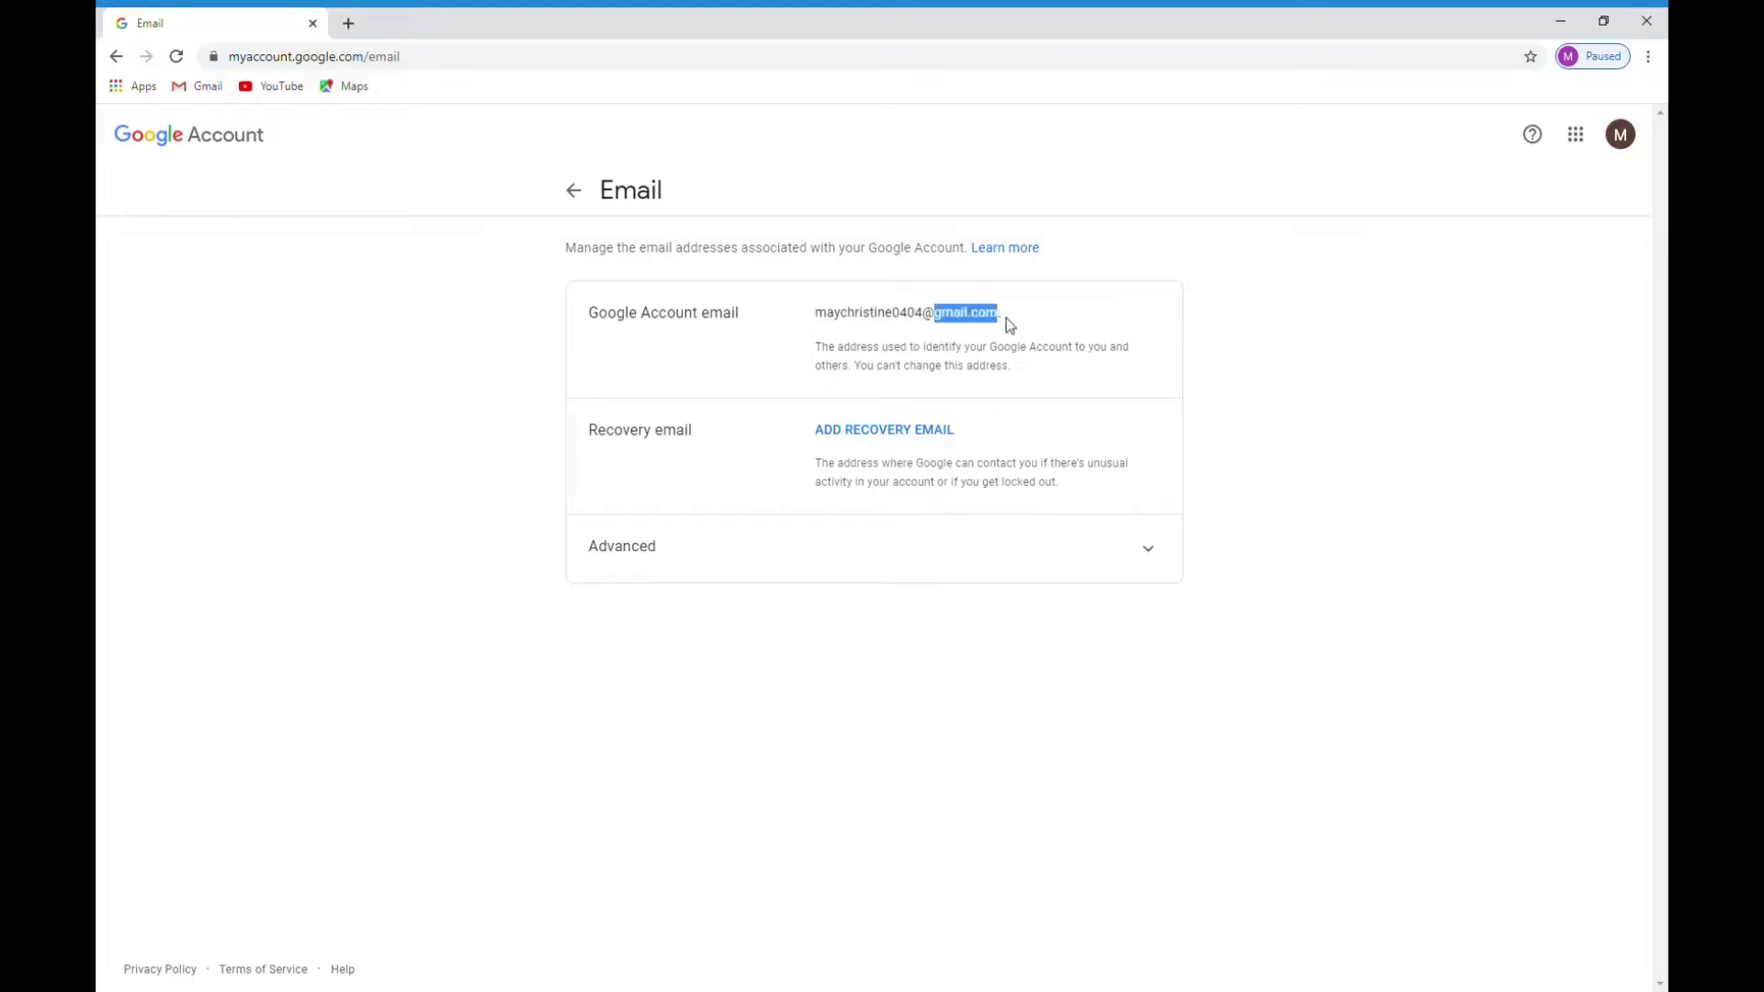
click(1036, 386)
Step: Open the Gmail inbox and read the Google Community Team 'Finish setting up your new Google Account' email
click(208, 89)
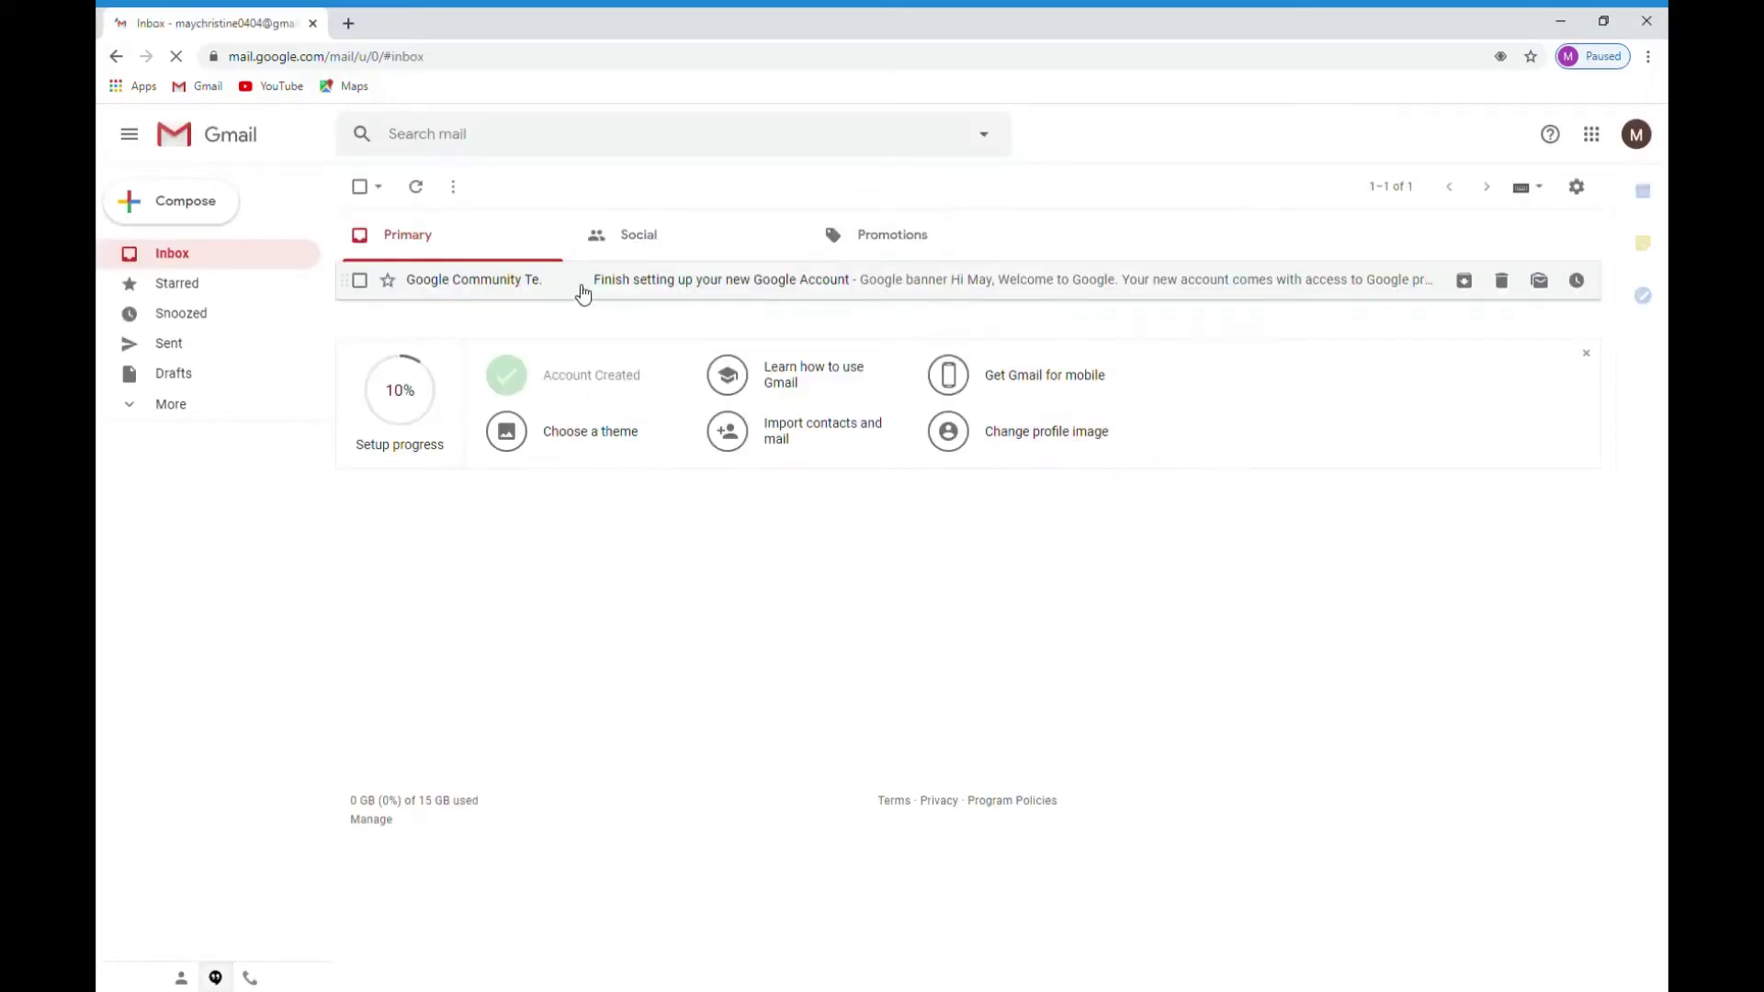
click(646, 281)
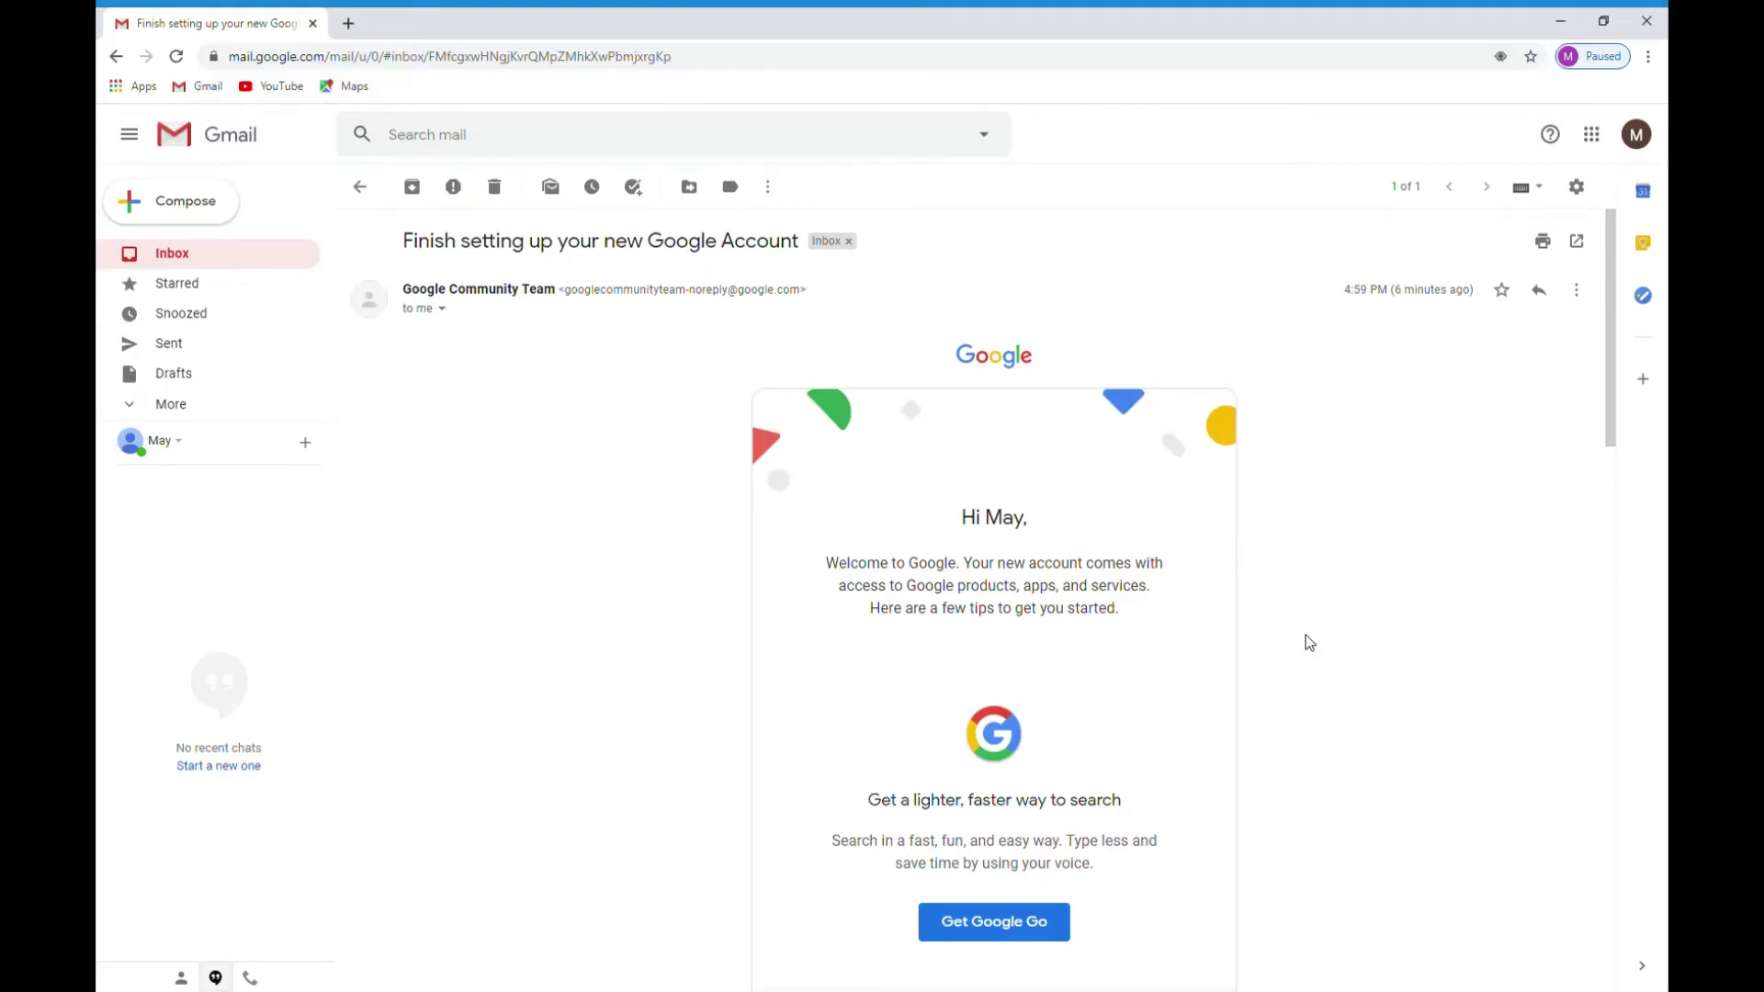
scroll(1306, 636, down, 7)
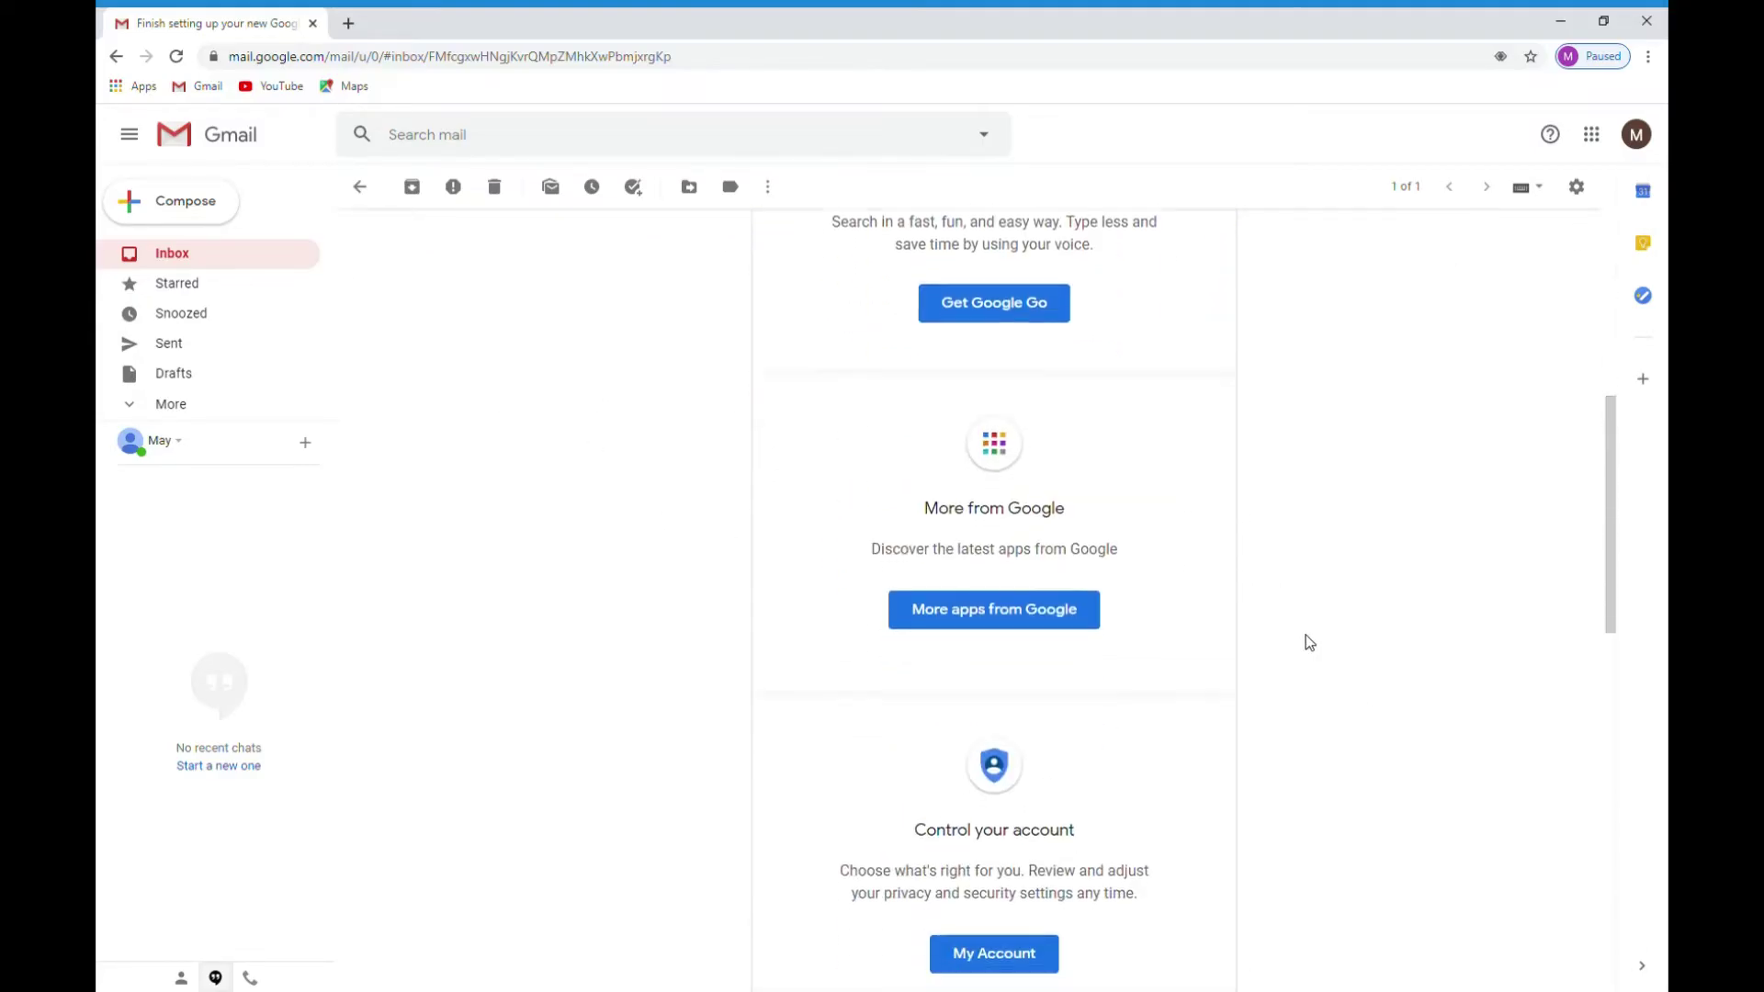
scroll(1310, 642, down, 7)
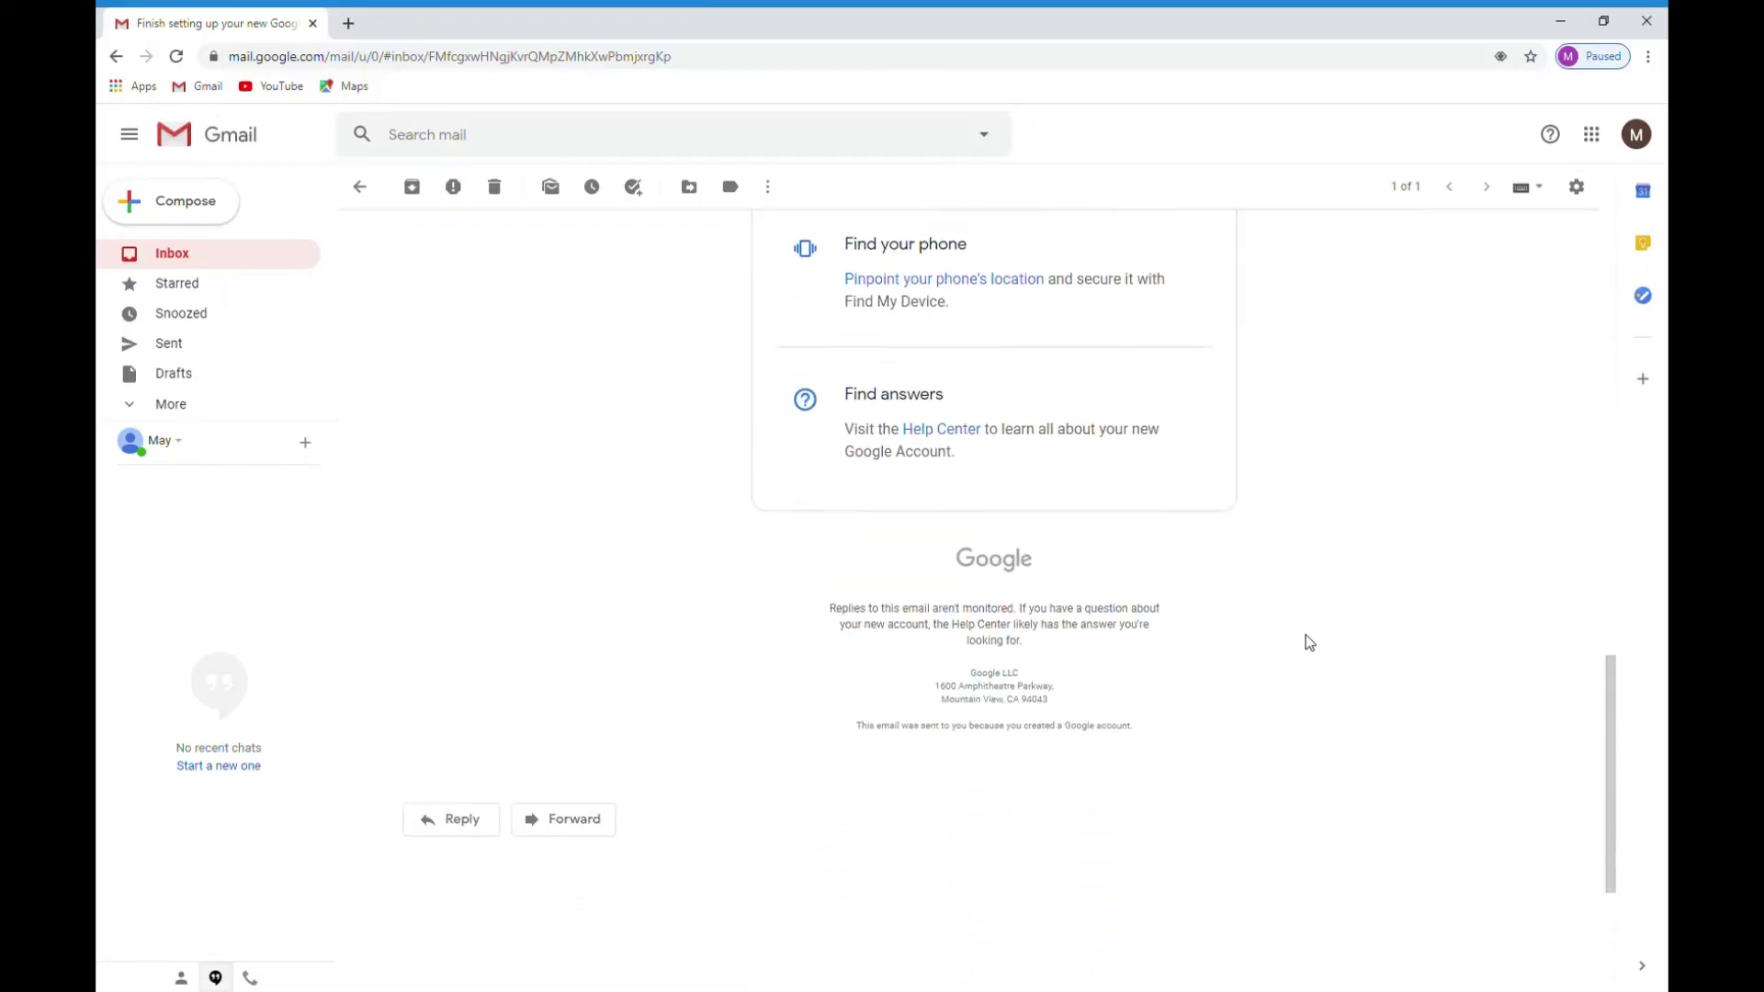
scroll(1309, 643, up, 14)
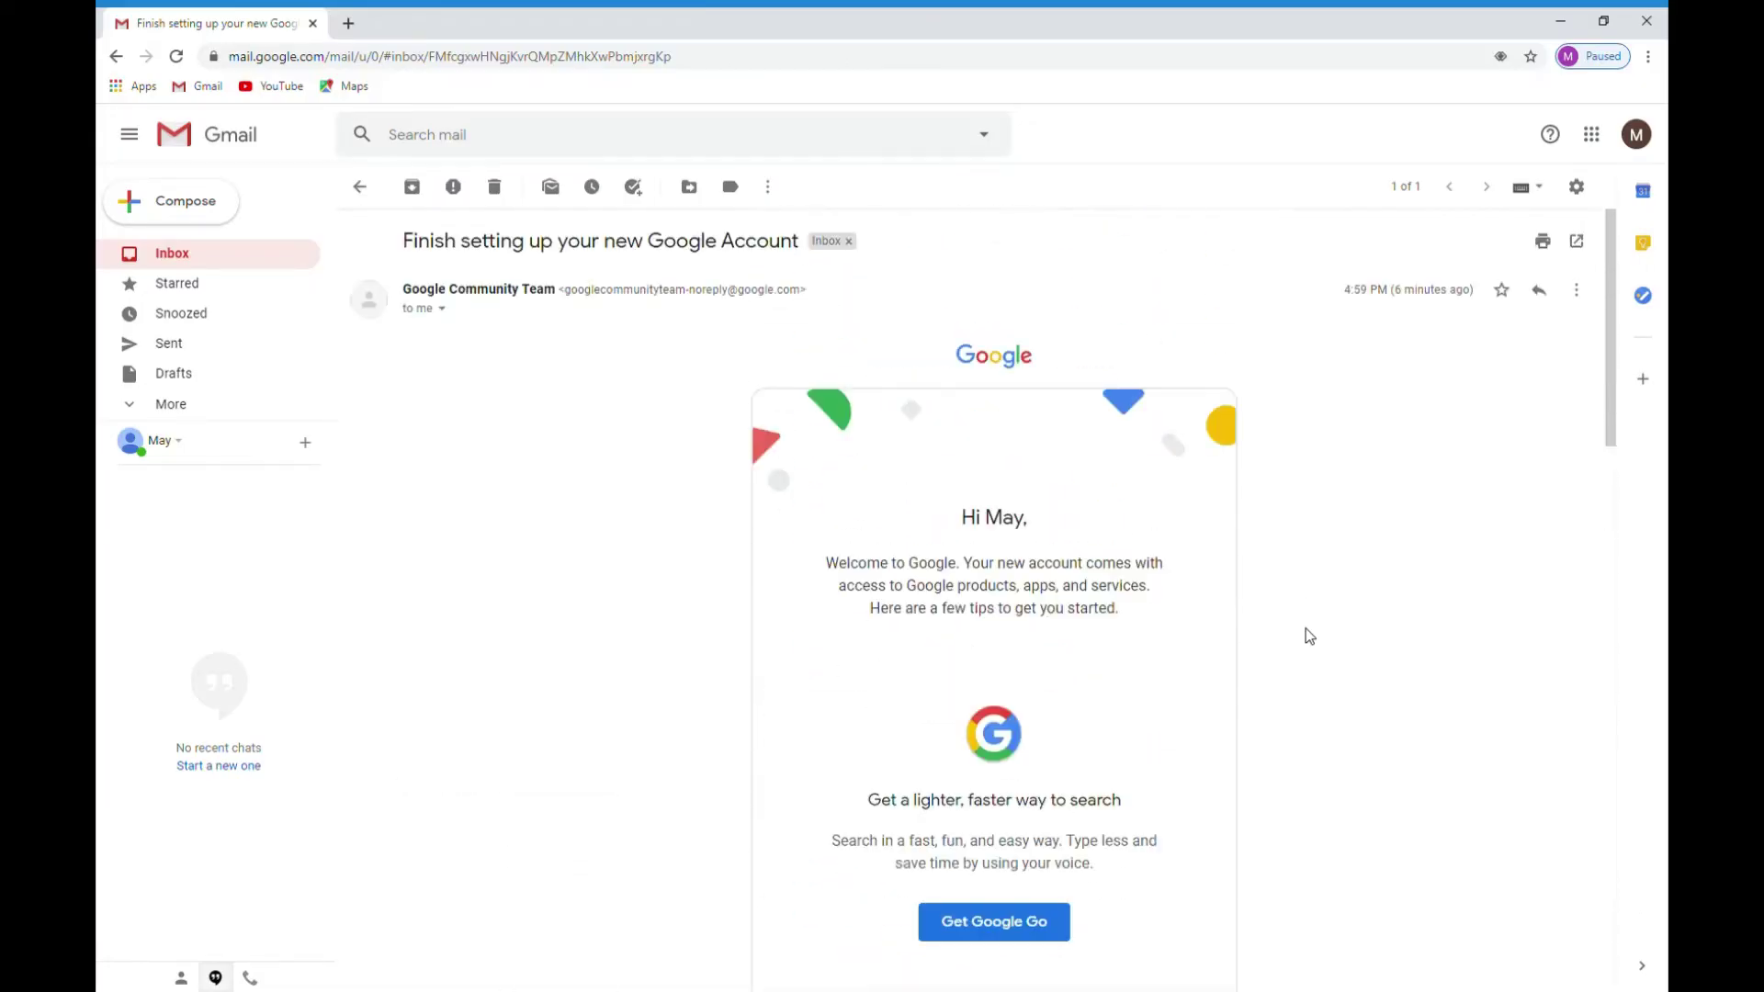